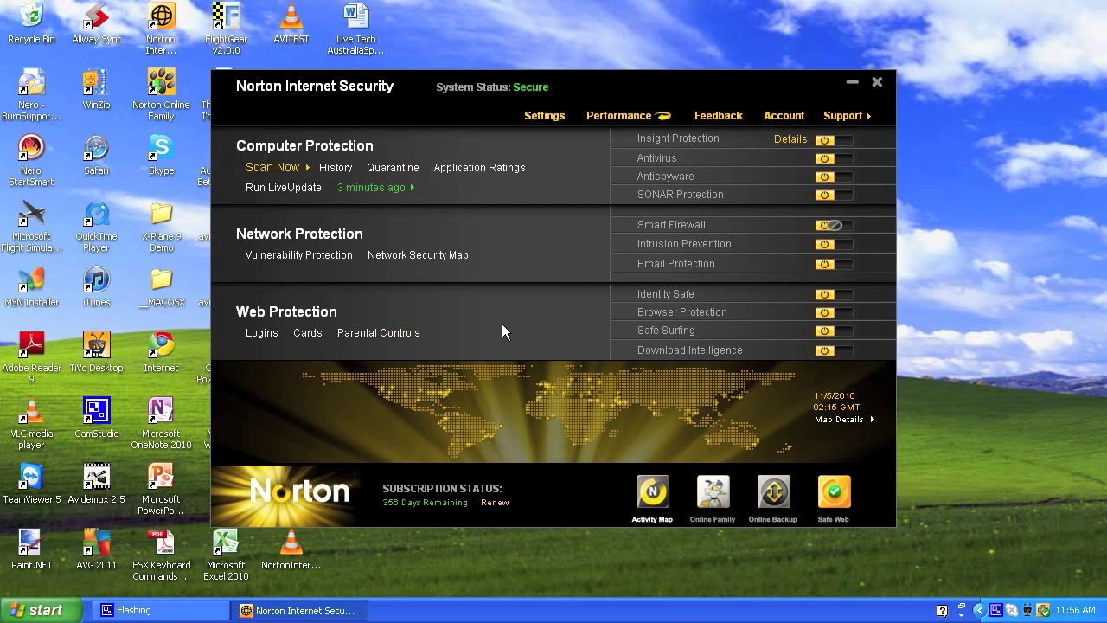
Step: Try the Safe Web site-address and search fields, then return to the Activity Map and dismiss the threats popup
click(833, 492)
click(746, 394)
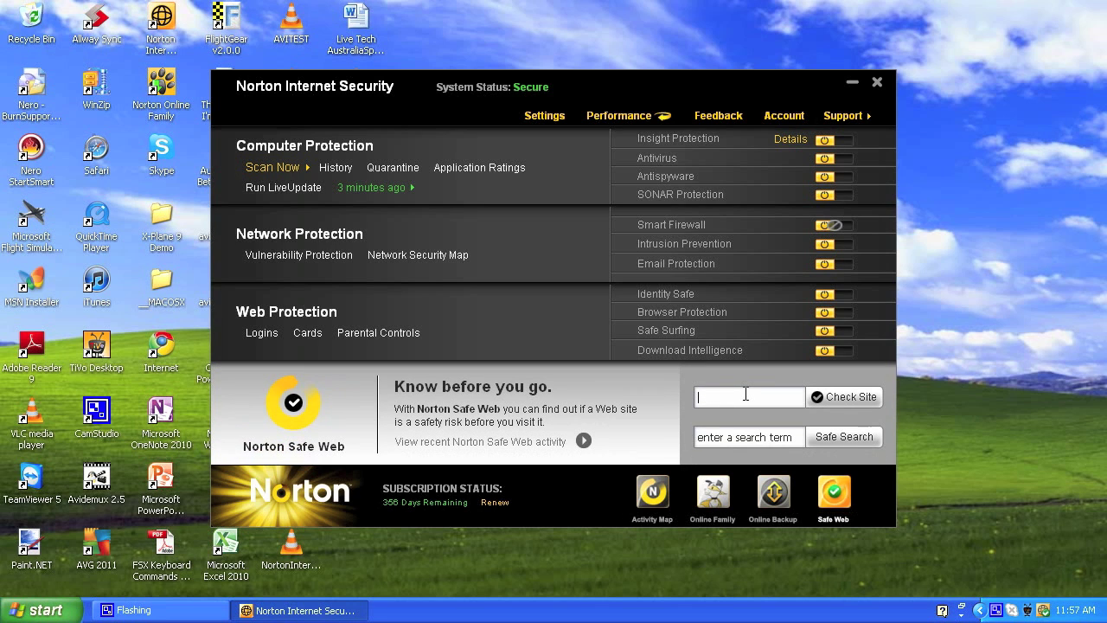
click(773, 437)
click(654, 495)
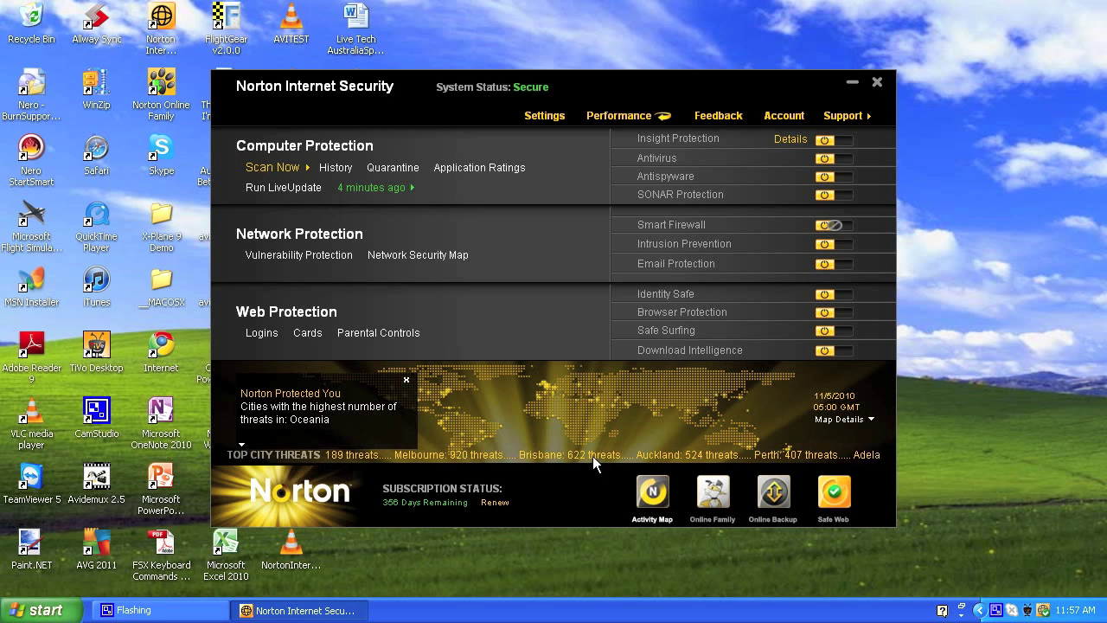
click(406, 380)
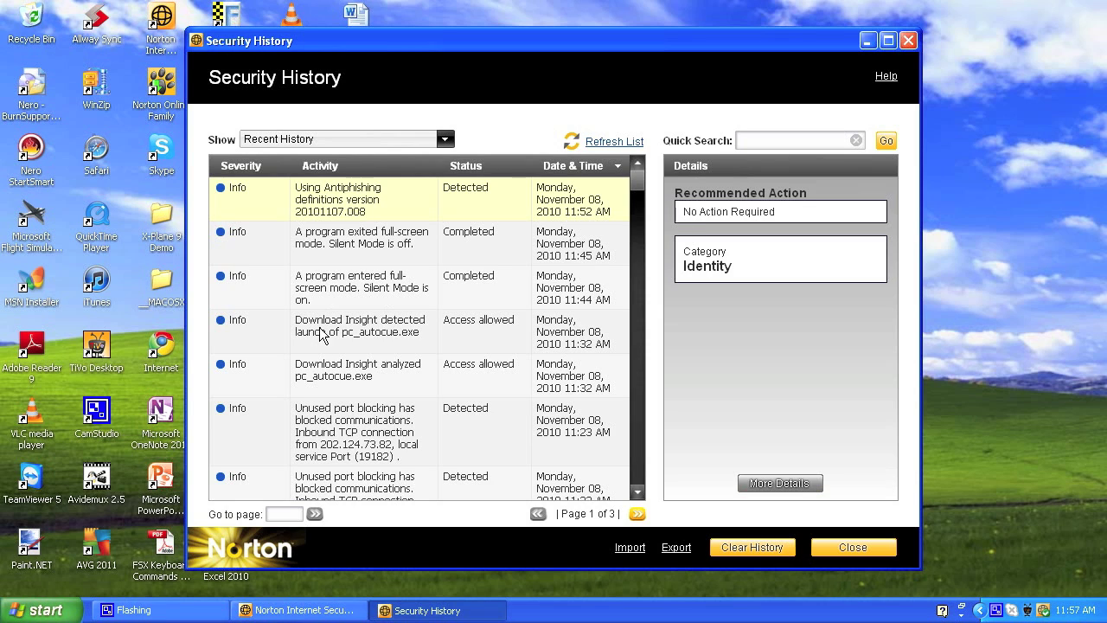
Step: Show the Download Insight entry's details, scrolling to its Access allowed action and Good reputation
click(378, 331)
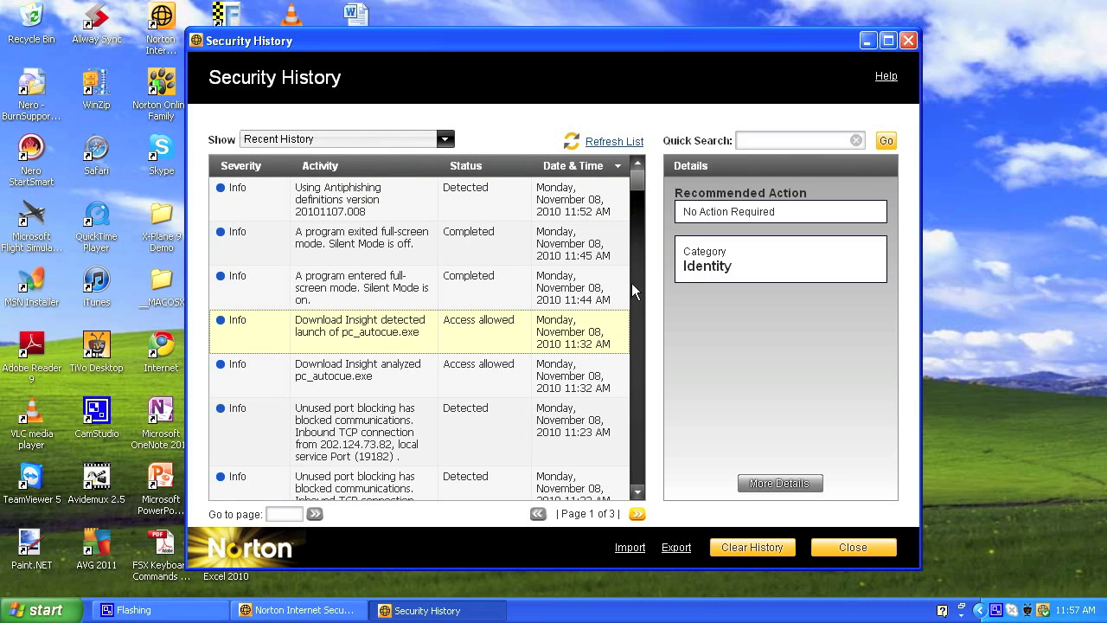
scroll(641, 190, down, 3)
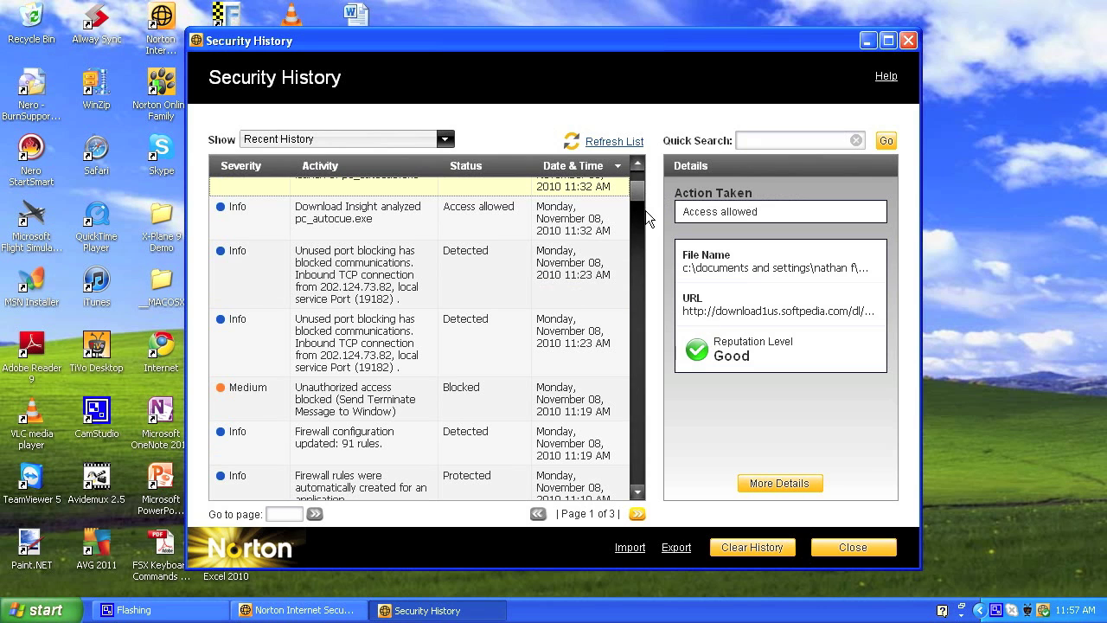
scroll(643, 209, down, 15)
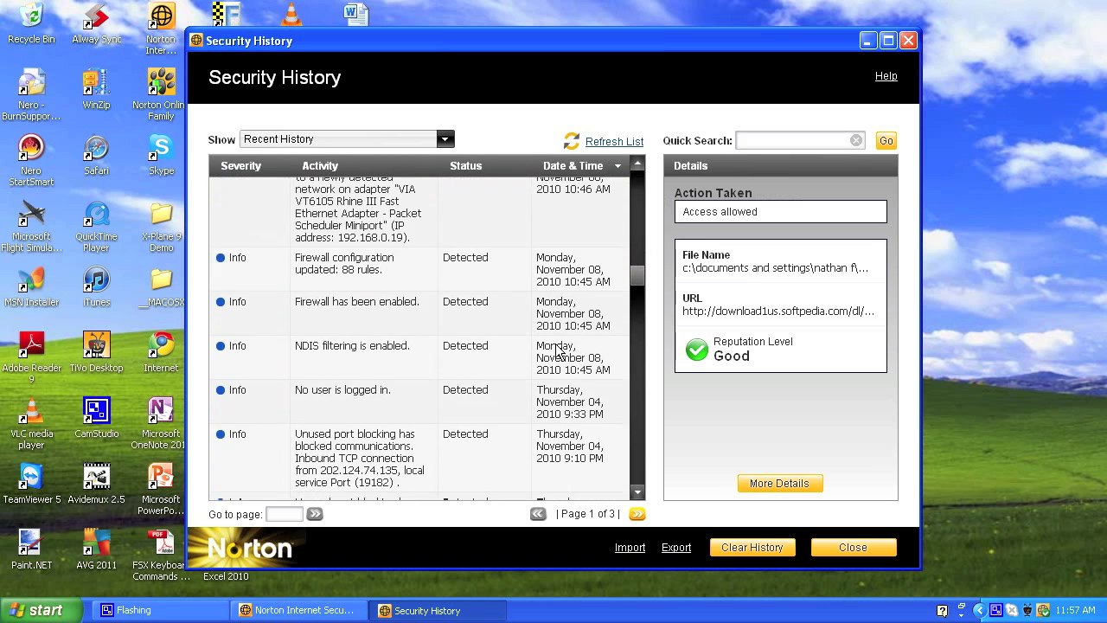
scroll(558, 350, down, 6)
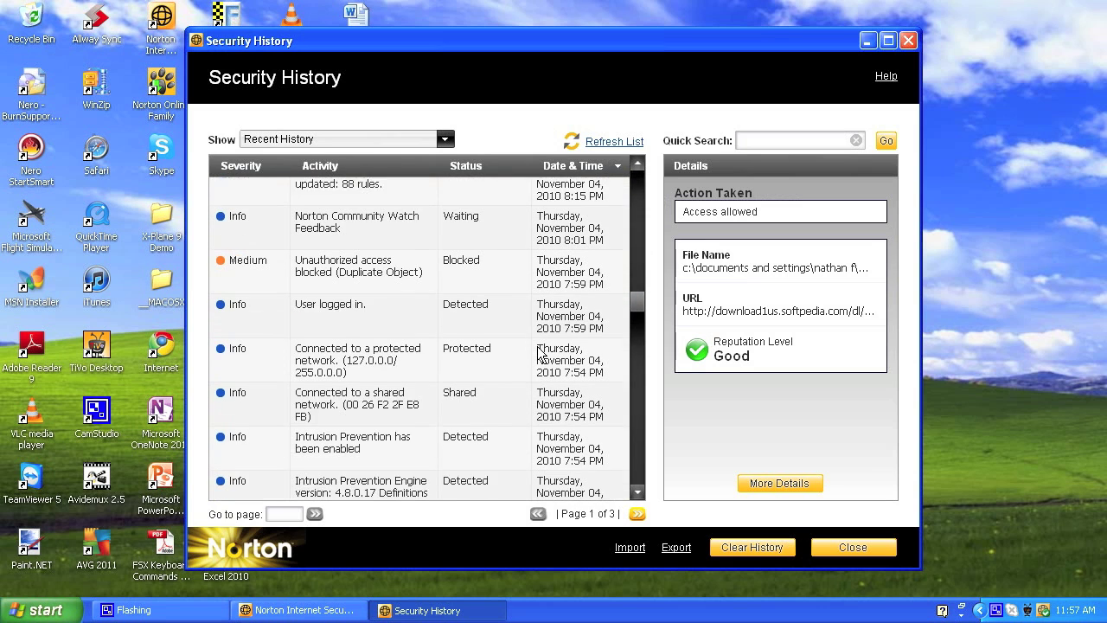
scroll(540, 355, down, 1)
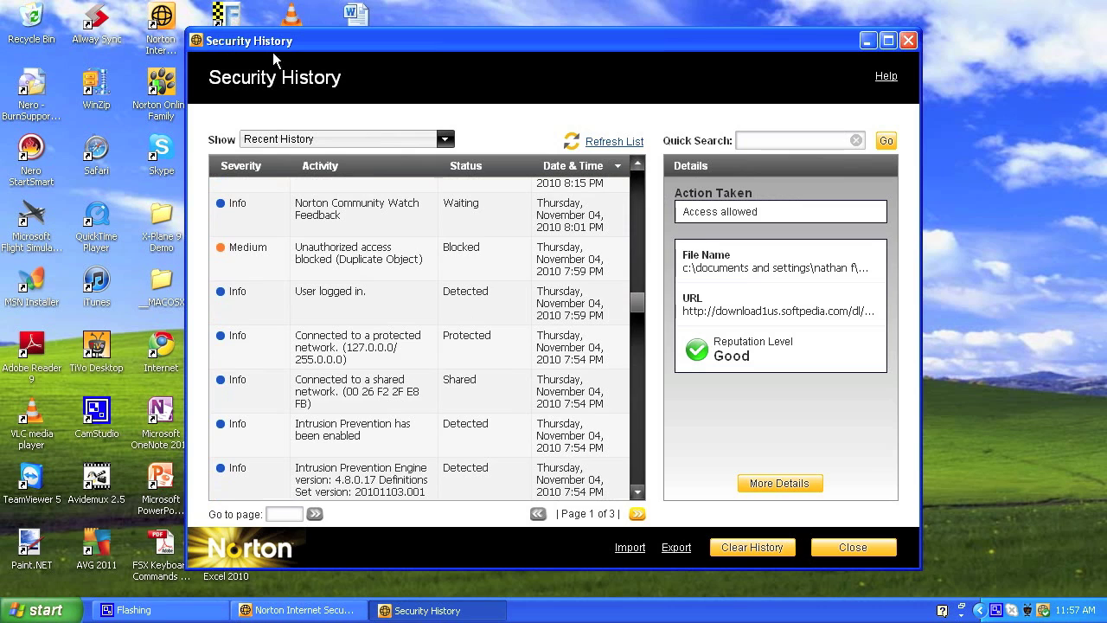
Step: Close Security History and read the SONAR, Identity Safe and Safe Surfing descriptions
click(852, 548)
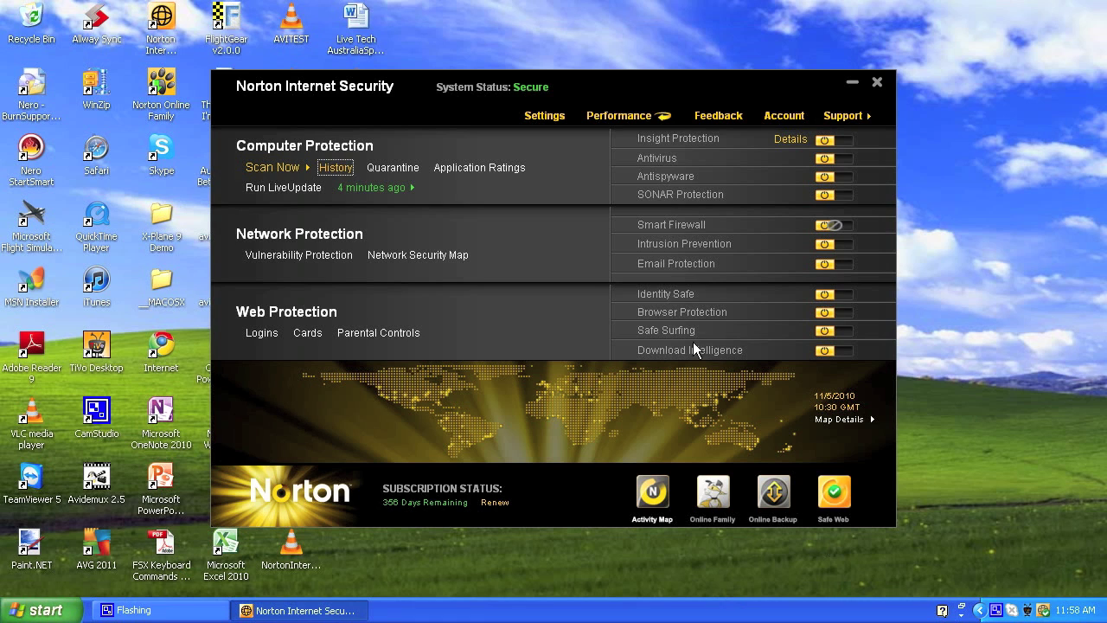
mouse_move(692, 197)
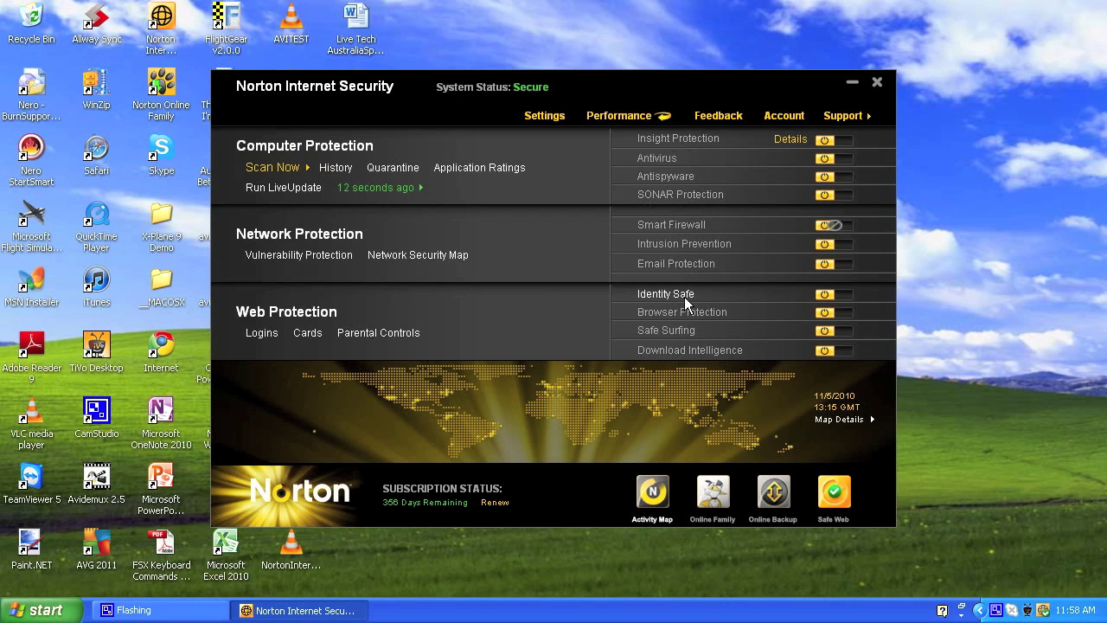
mouse_move(678, 296)
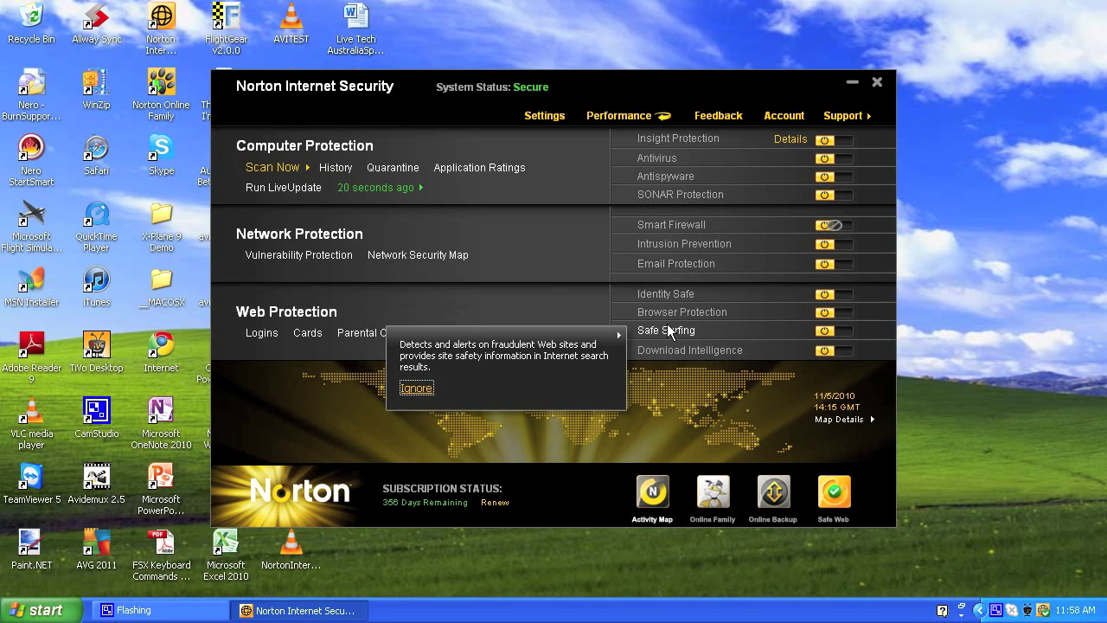
mouse_move(673, 352)
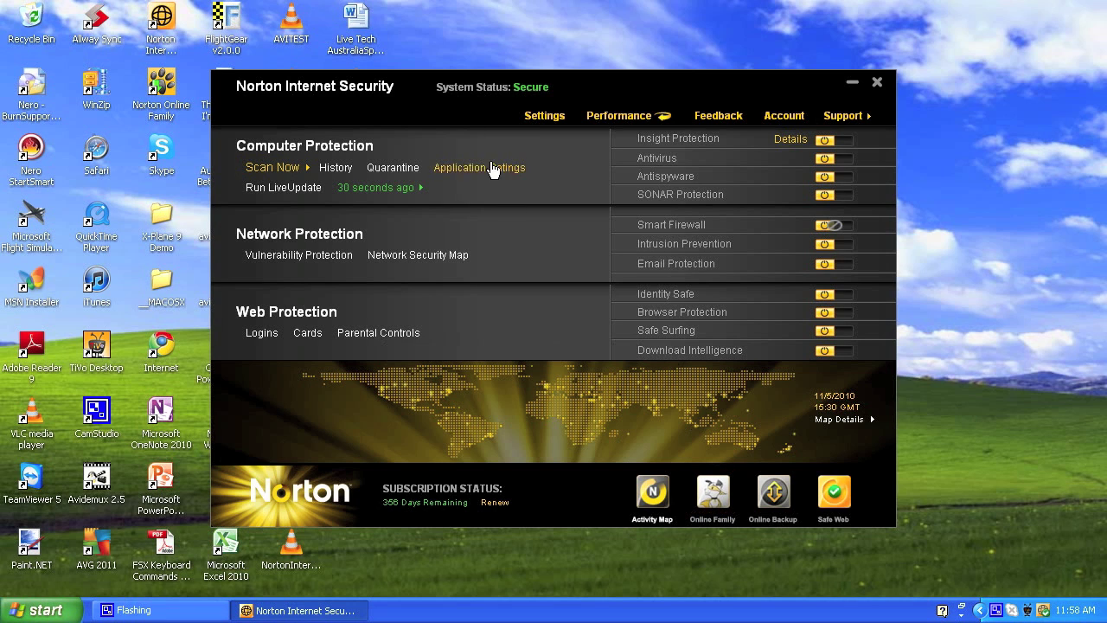
Step: Bring Norton back into focus and follow the Online Family Norton Account ID login link
click(160, 115)
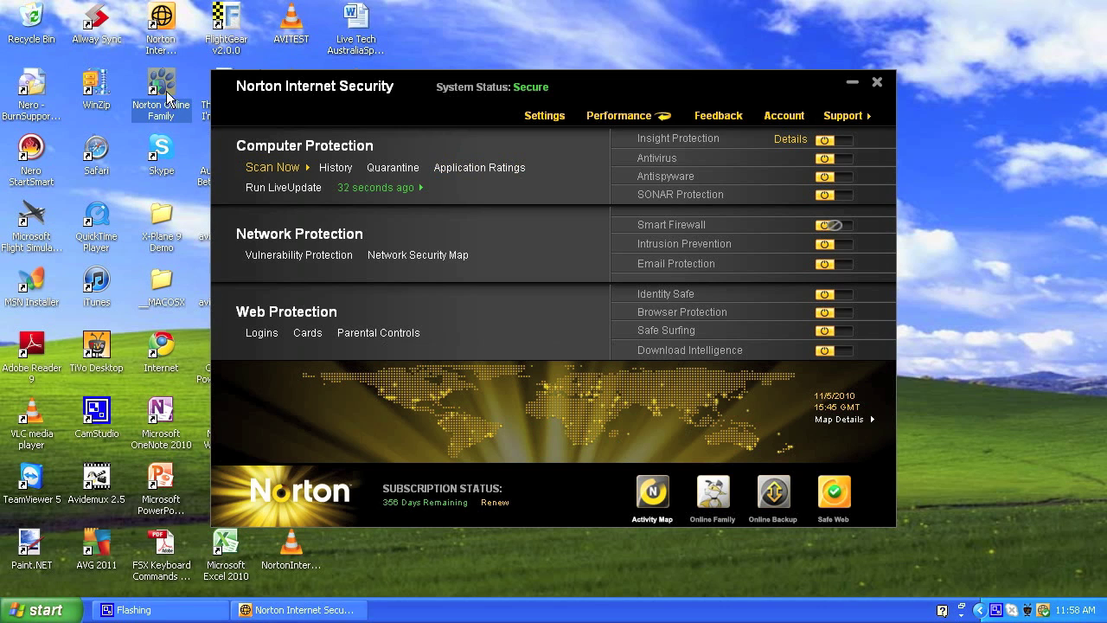
click(296, 91)
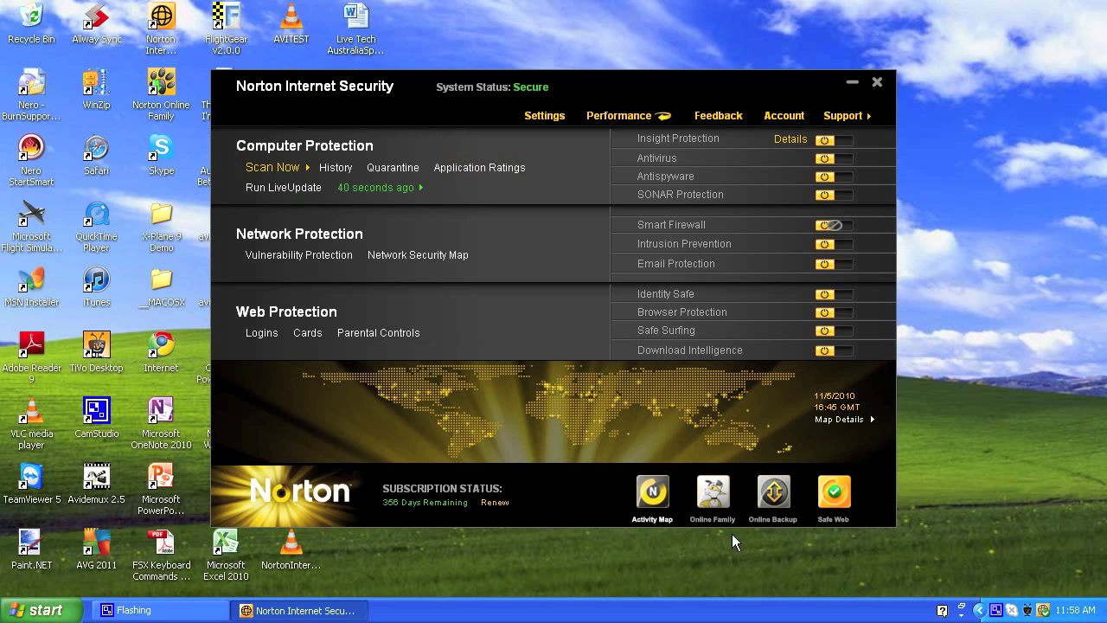
click(711, 503)
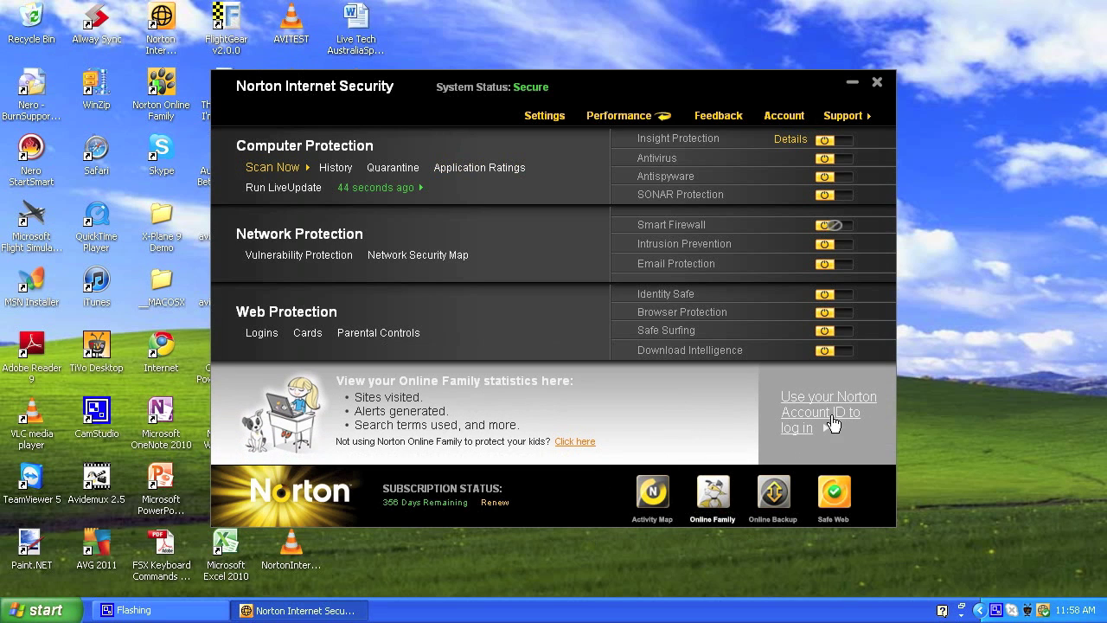
click(165, 99)
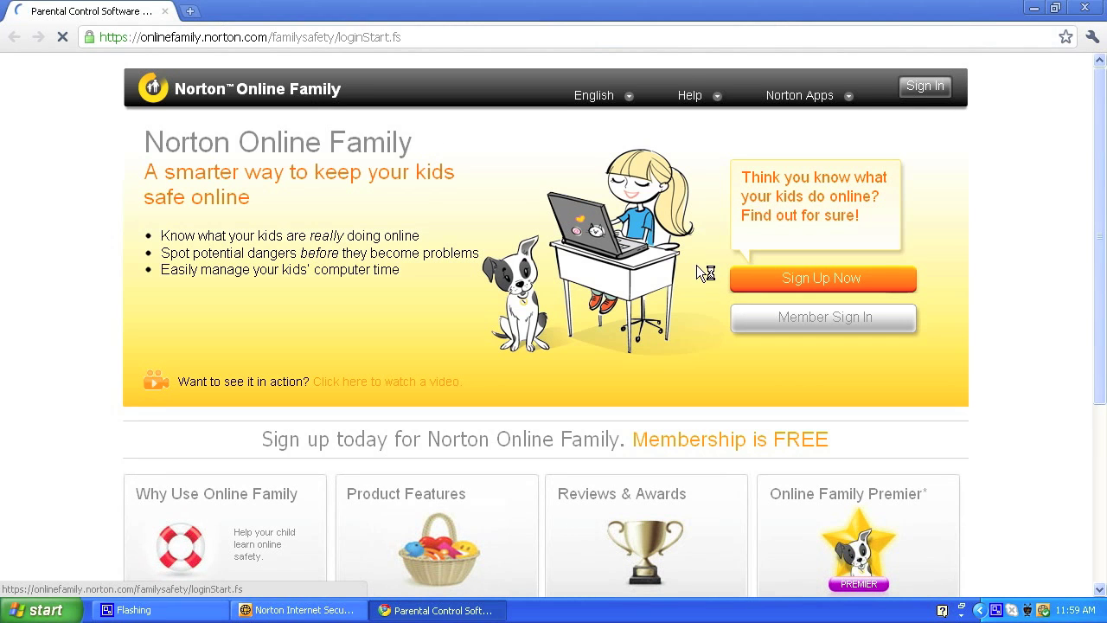
Step: Sign in to Norton Online Family with the suggested account e-mail and the account password
click(942, 87)
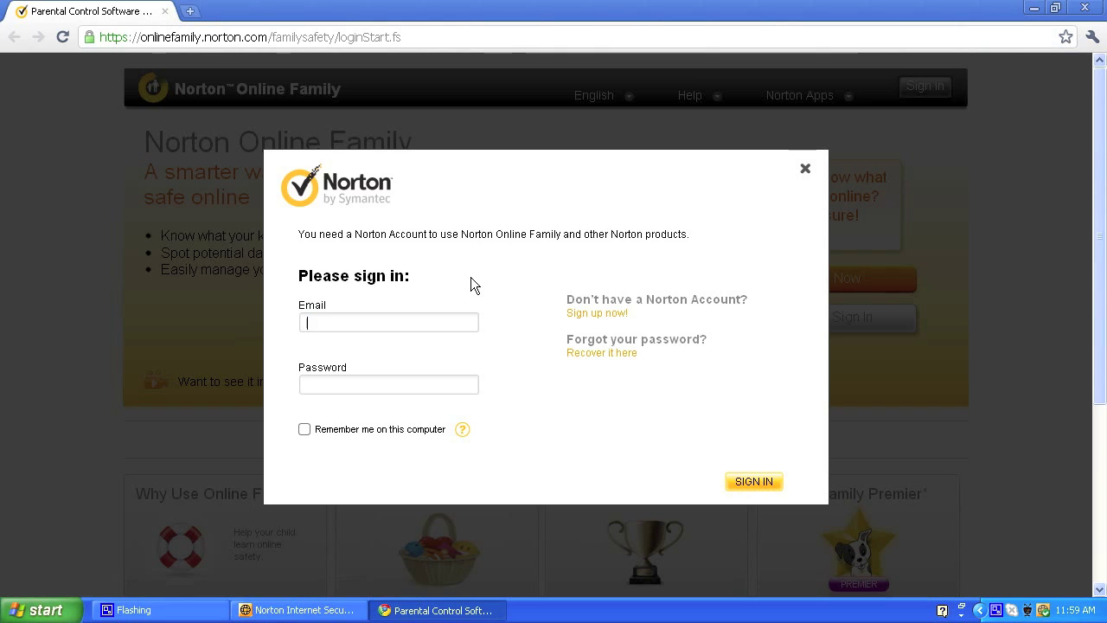
text(nathan)
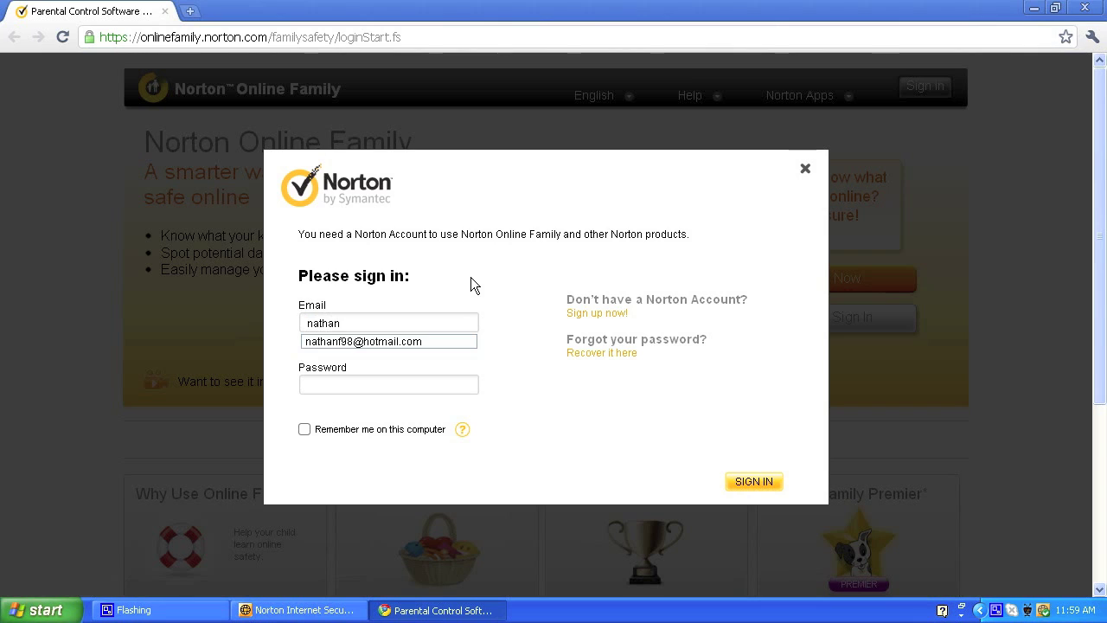
key(Down)
key(Return)
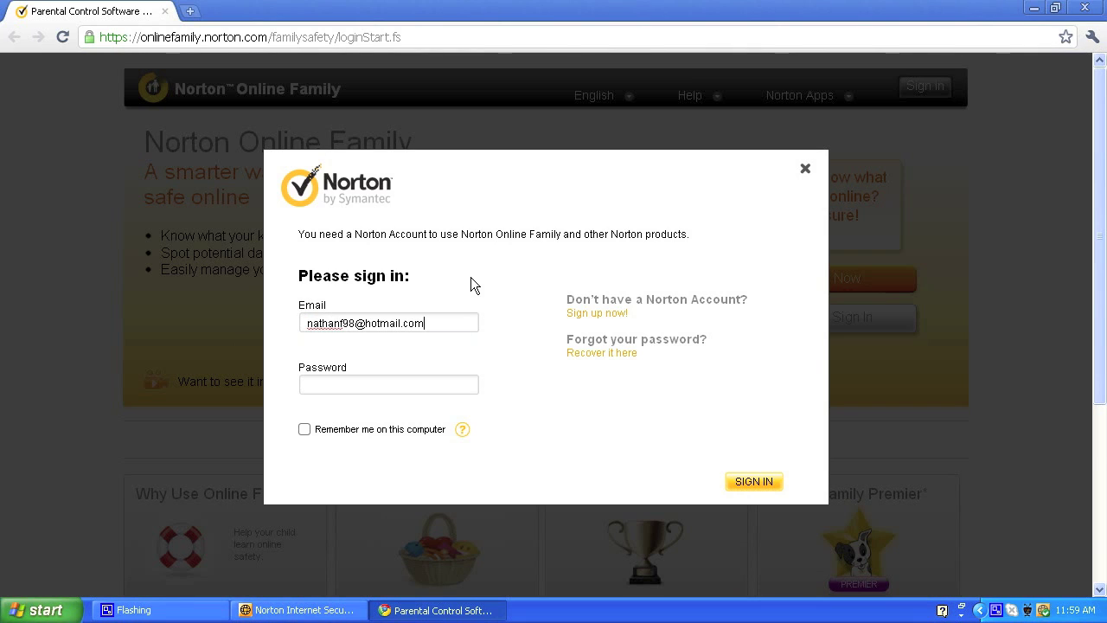
text(••••••)
key(Return)
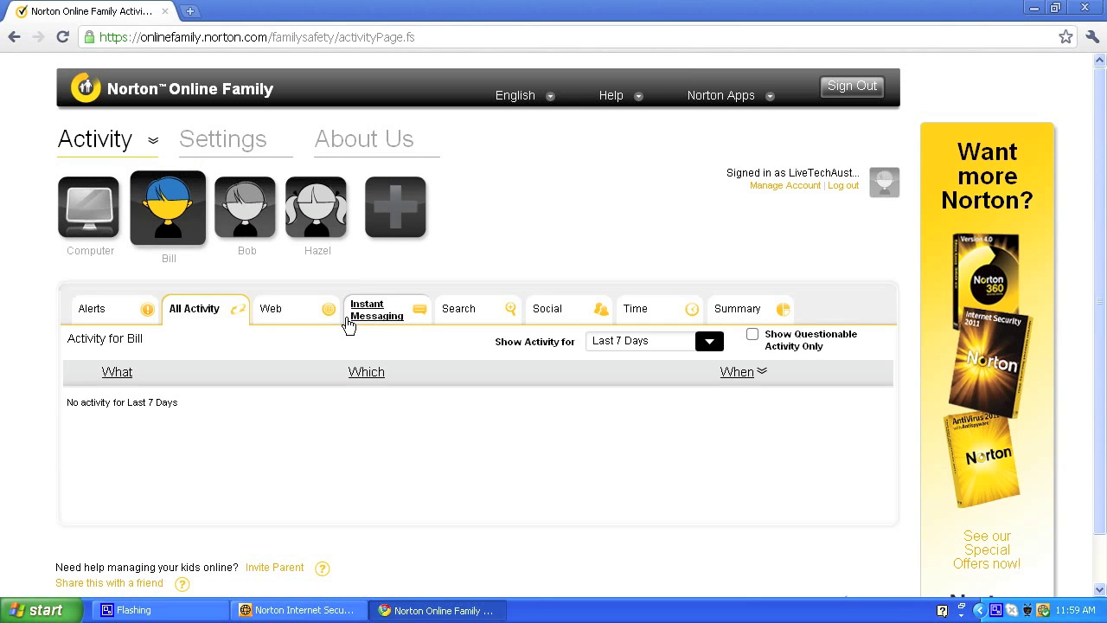
Step: Browse the three children's web, instant messaging and search activity, then the computer alerts
scroll(536, 227, down, 1)
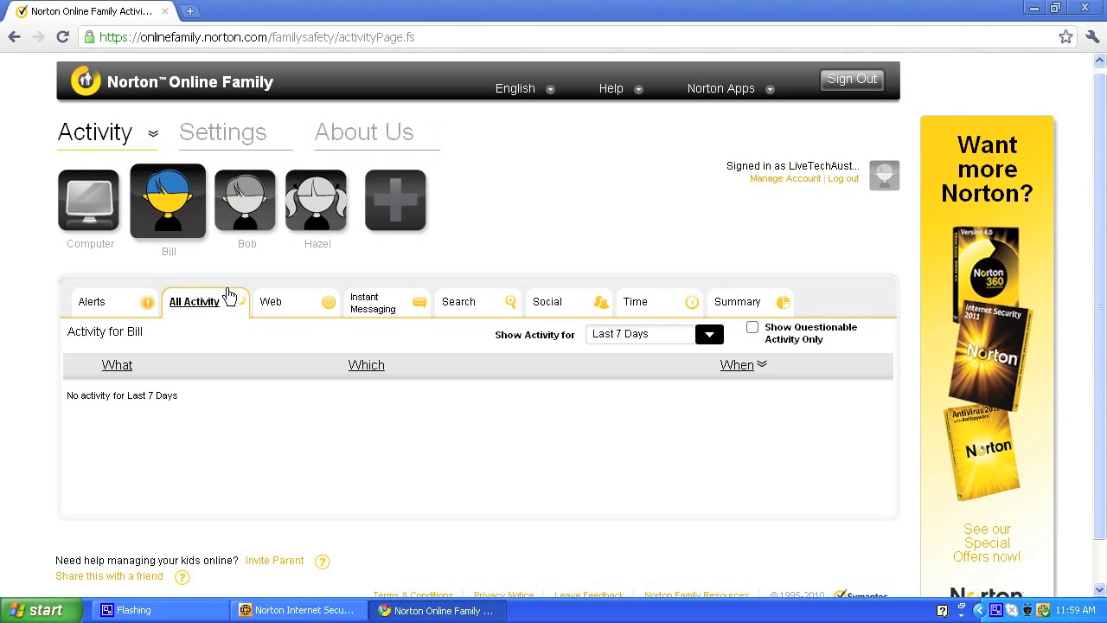
click(272, 302)
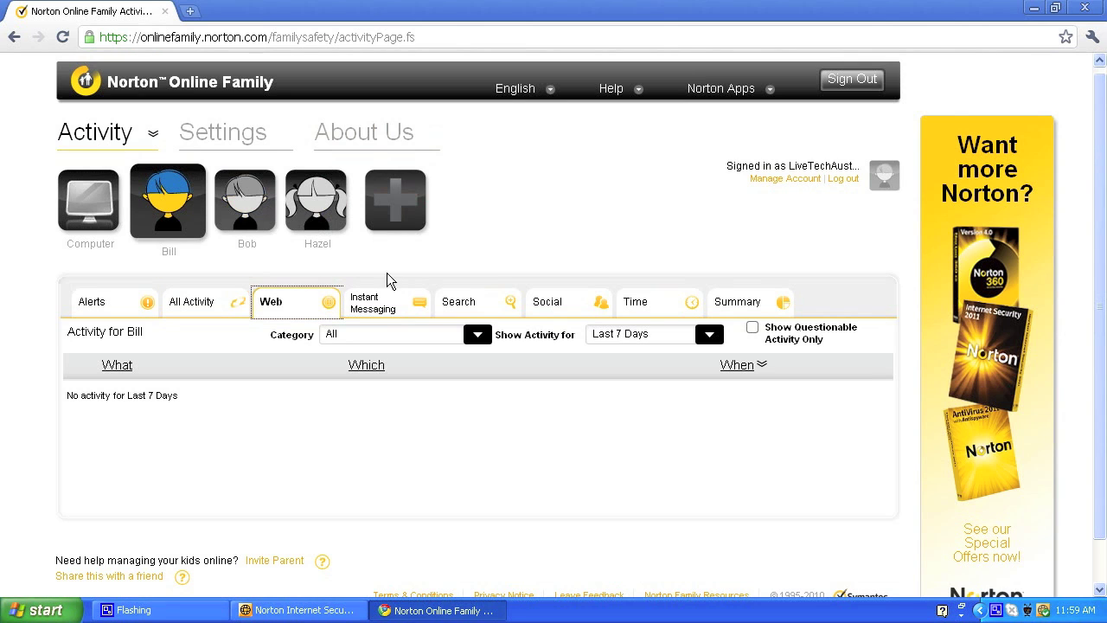
click(268, 226)
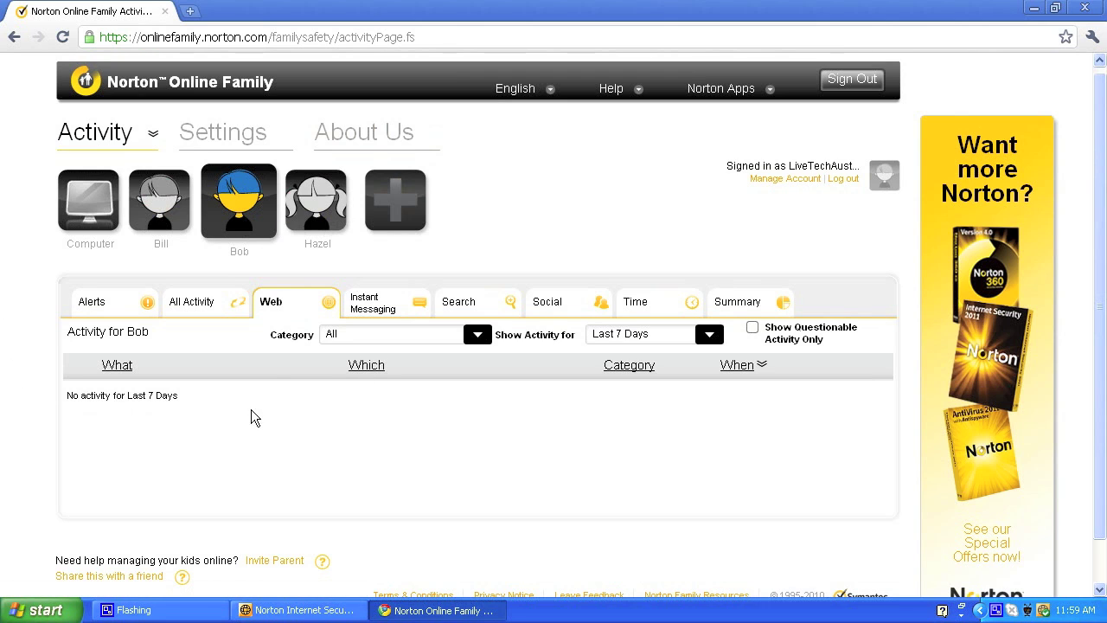
click(294, 230)
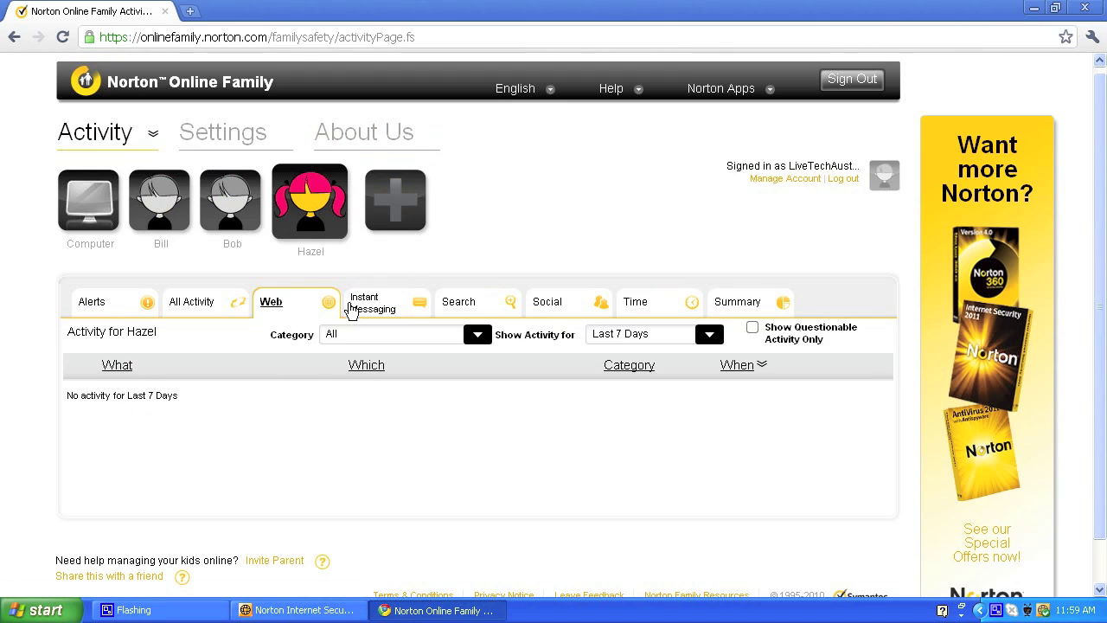
click(367, 301)
click(449, 296)
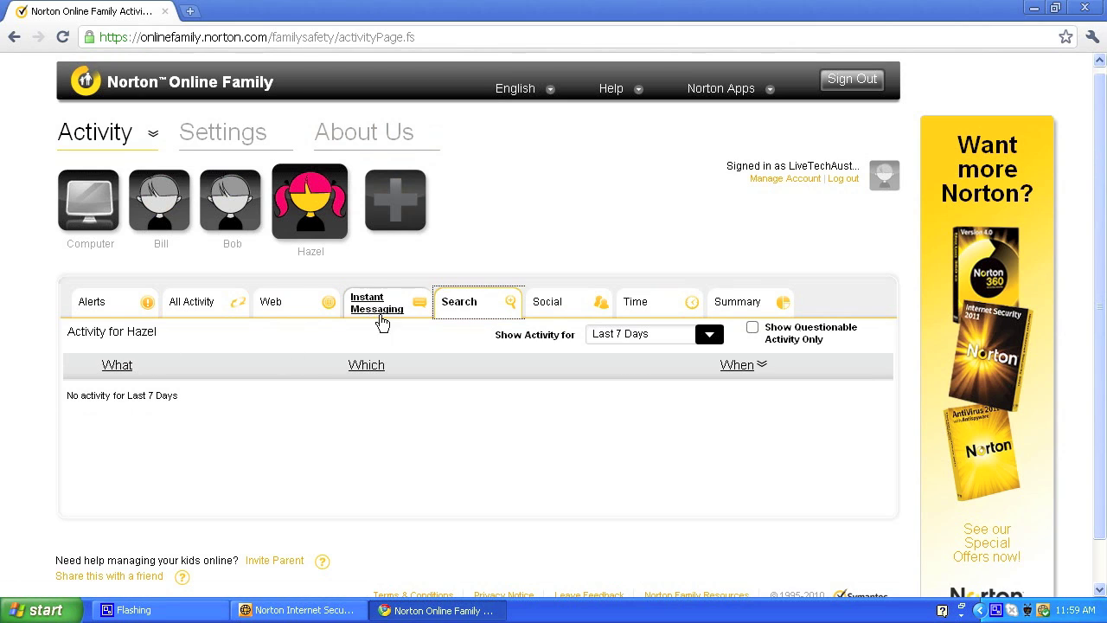
click(102, 175)
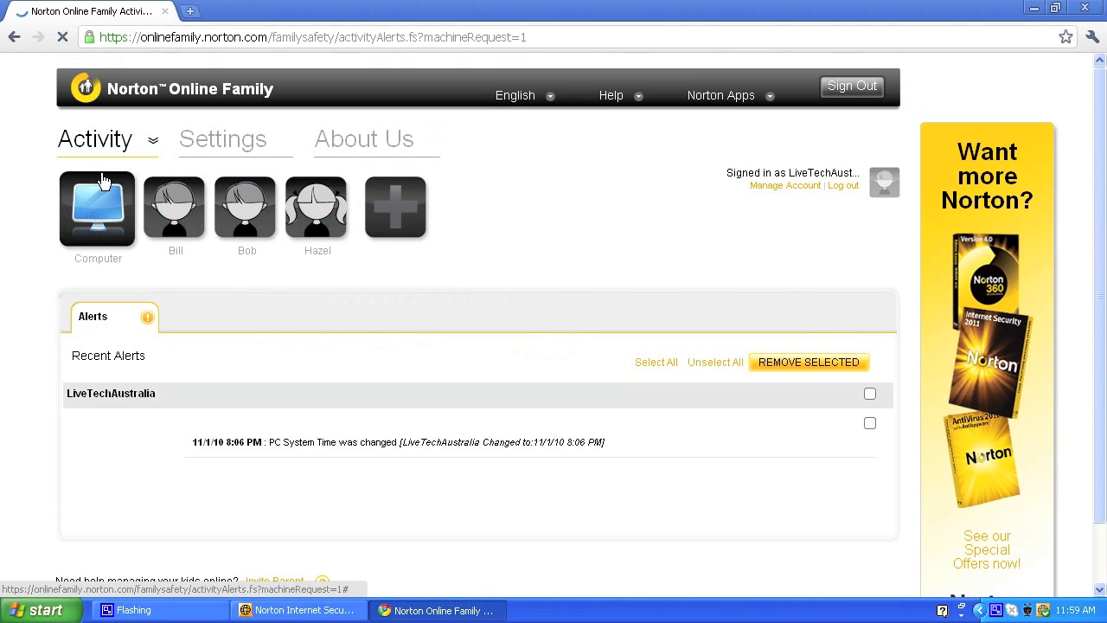
middle_click(446, 404)
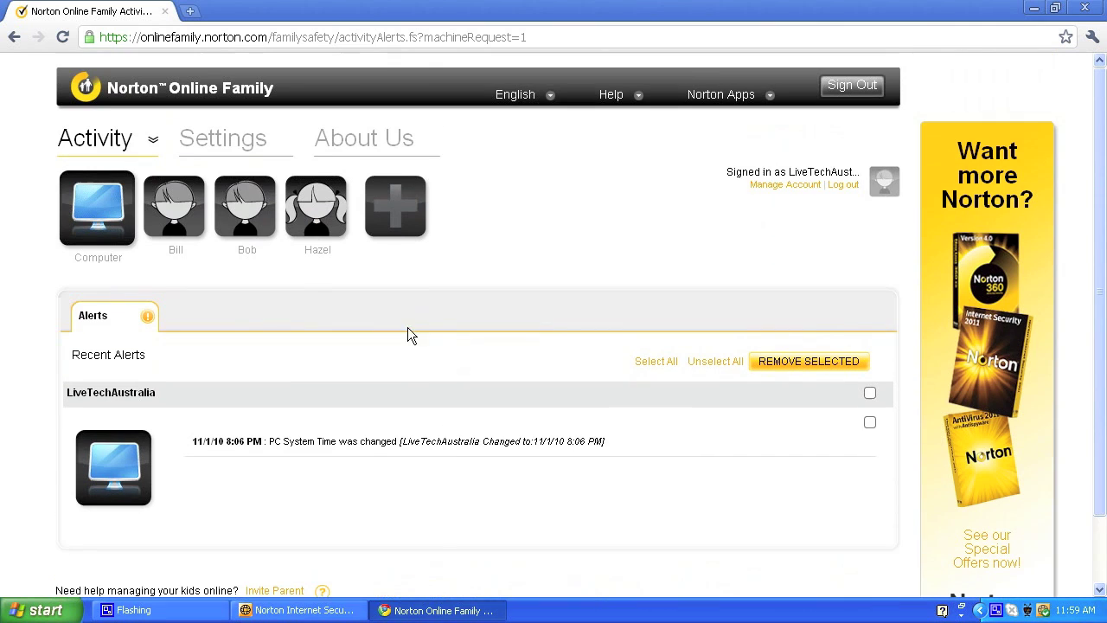
Step: Review Bill's All Activity for Last 7 Days, then his Instant Messaging, Summary and Time views
click(194, 229)
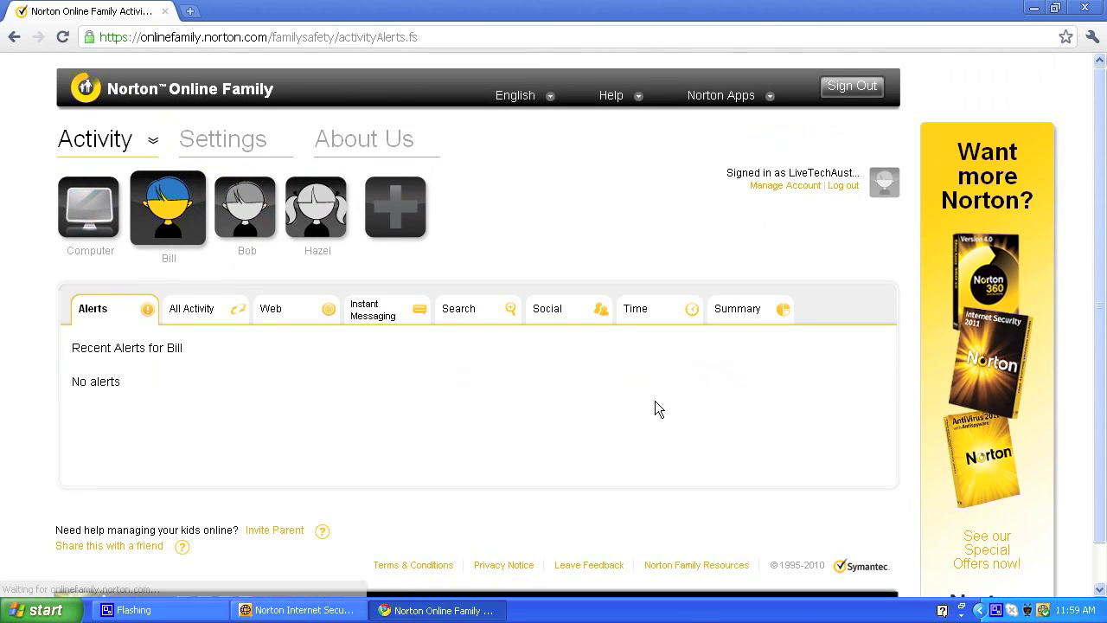
click(203, 324)
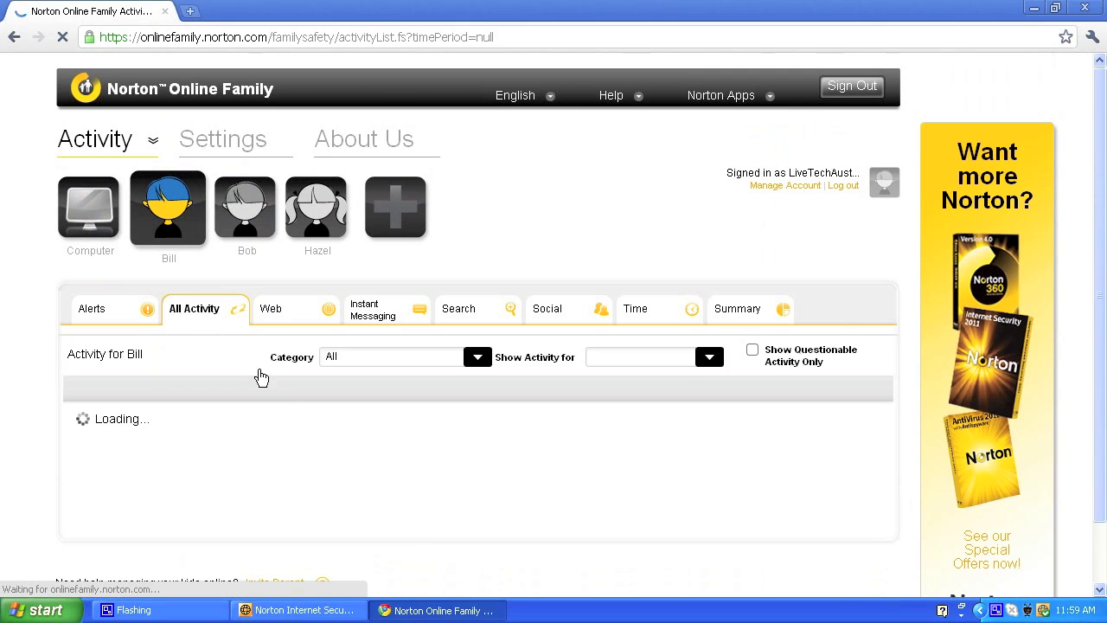
scroll(271, 423, down, 2)
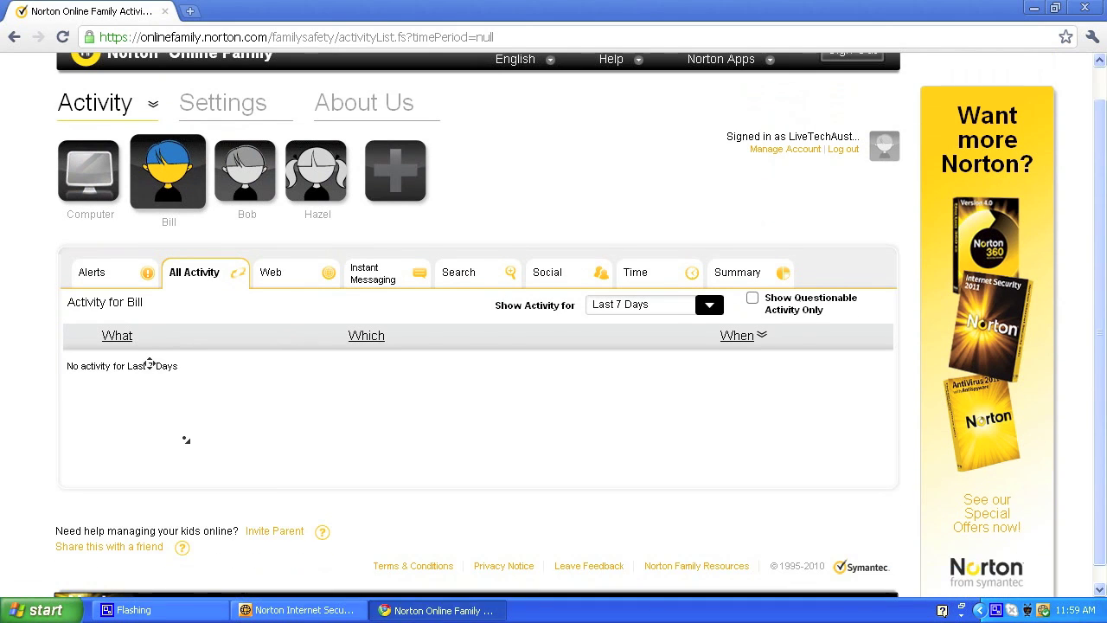
click(708, 288)
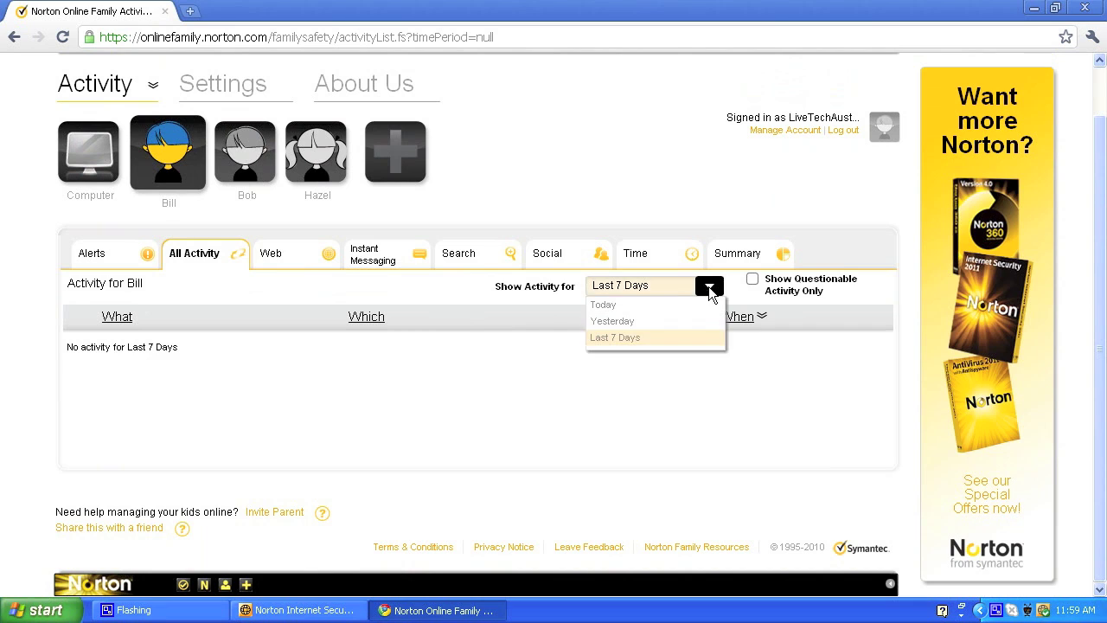
click(721, 294)
click(389, 270)
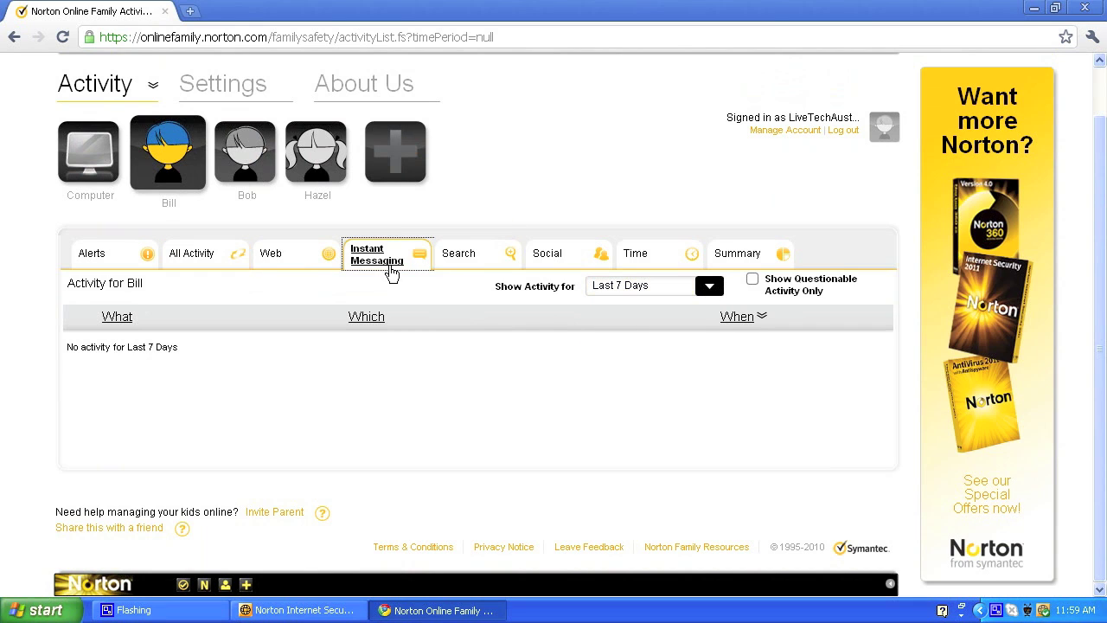
middle_click(354, 383)
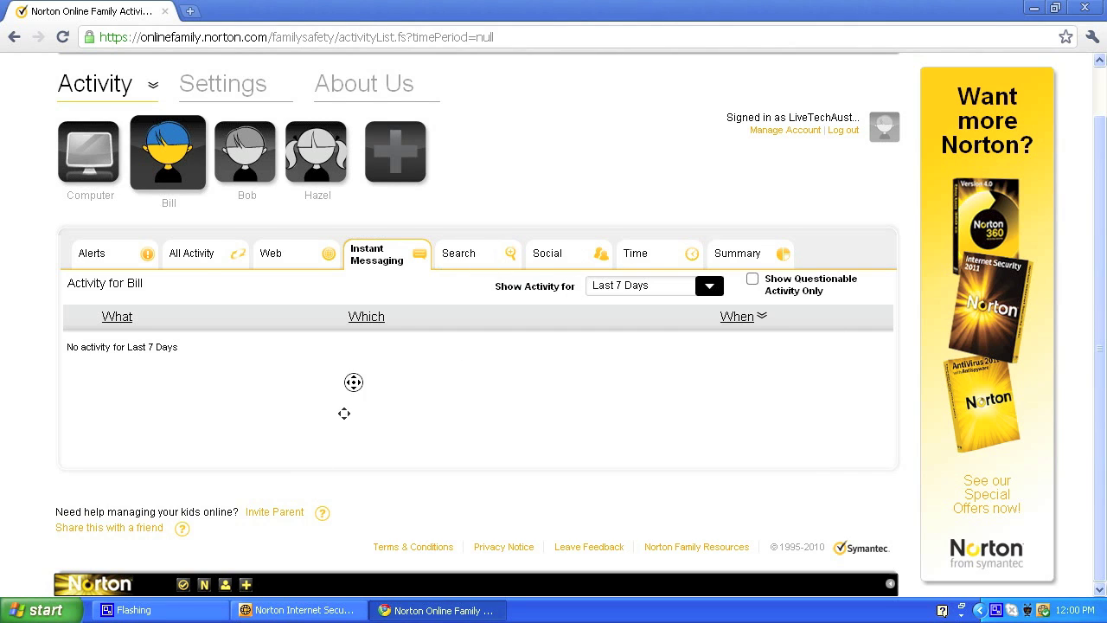
click(723, 309)
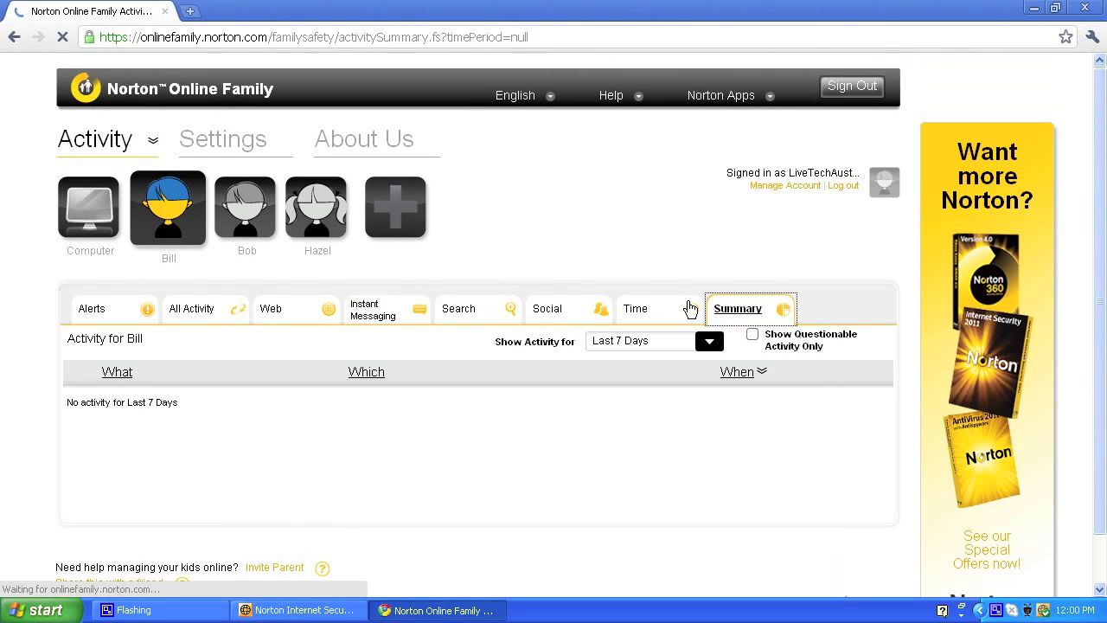
click(680, 313)
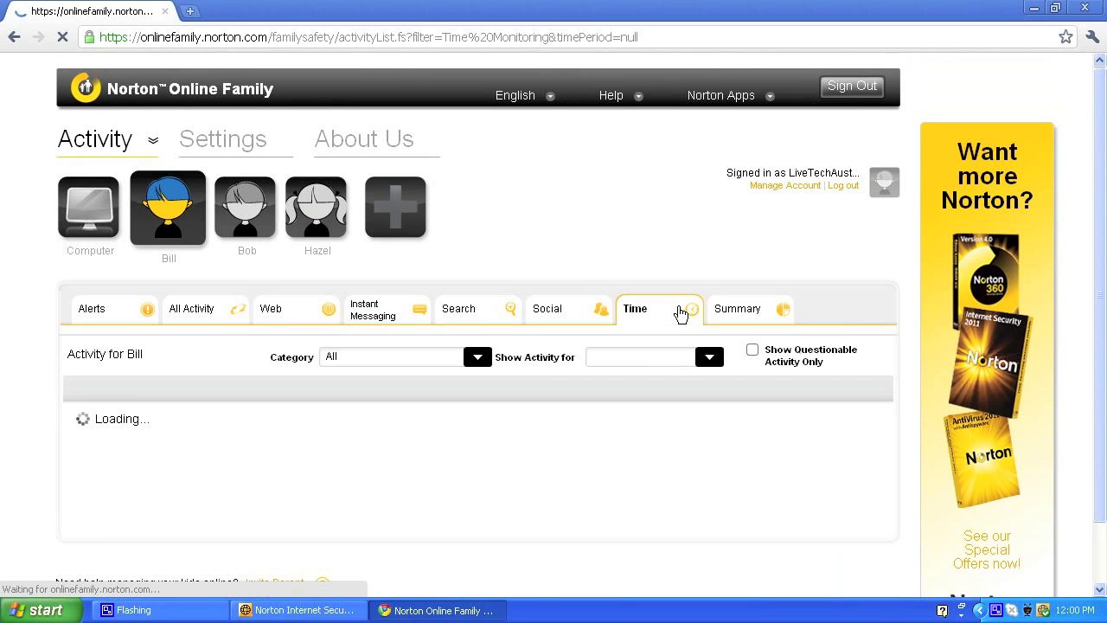
middle_click(473, 426)
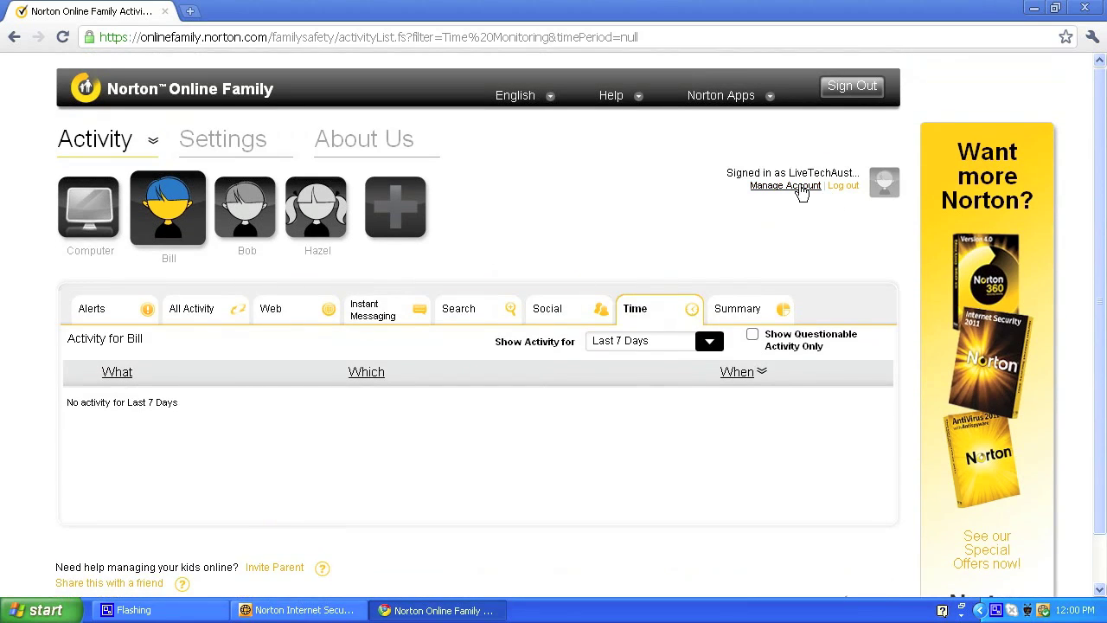
Step: Go to the Settings tab and open the Time card's settings for Bill
click(219, 137)
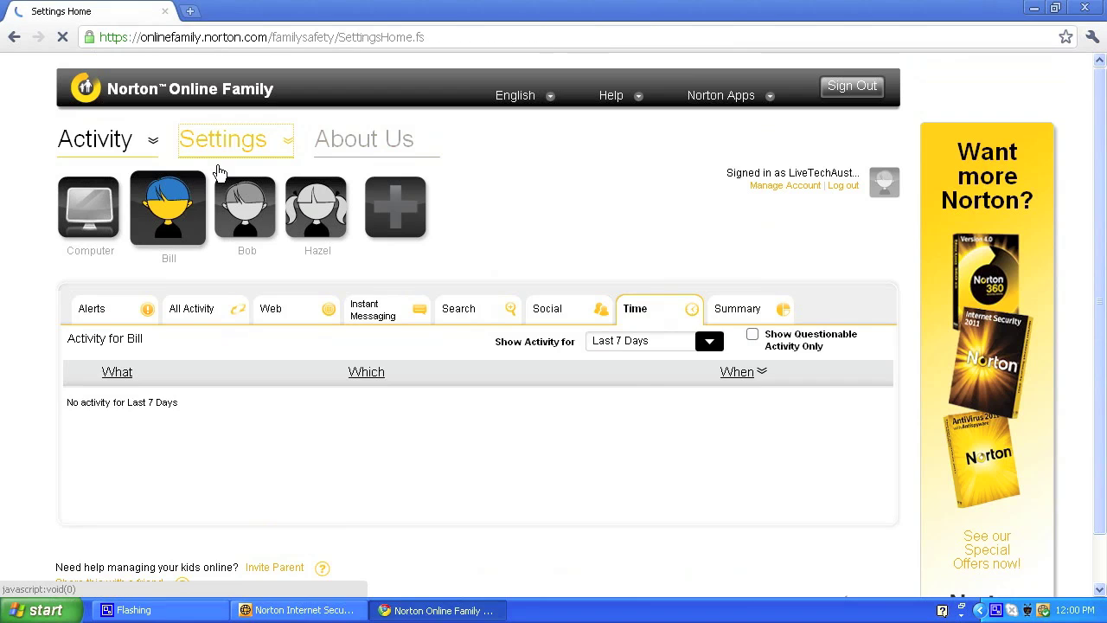
middle_click(551, 249)
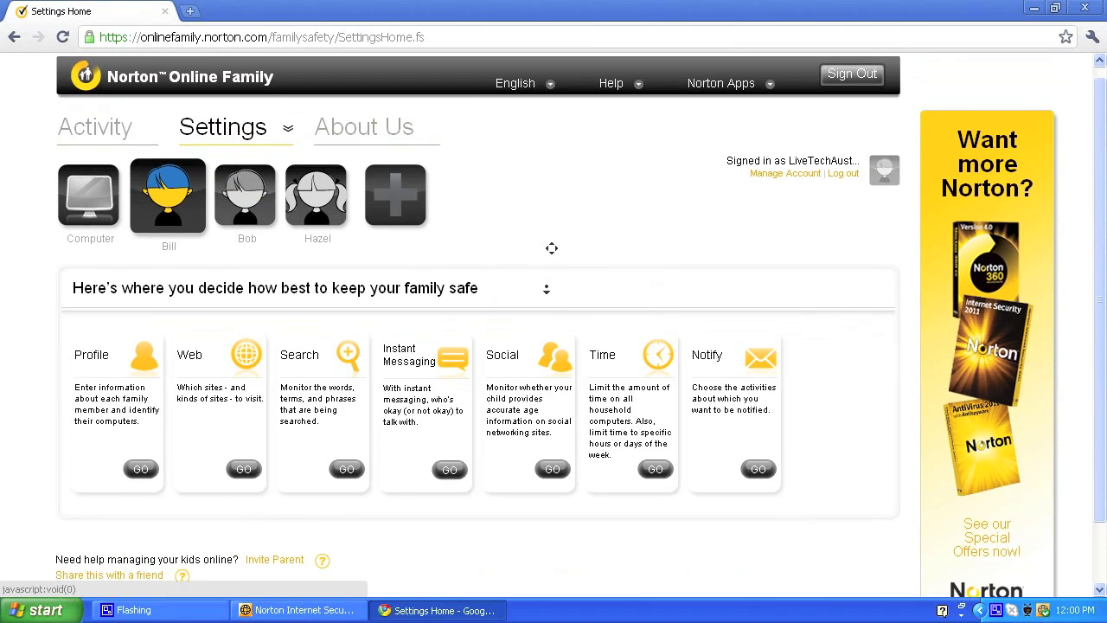
click(530, 264)
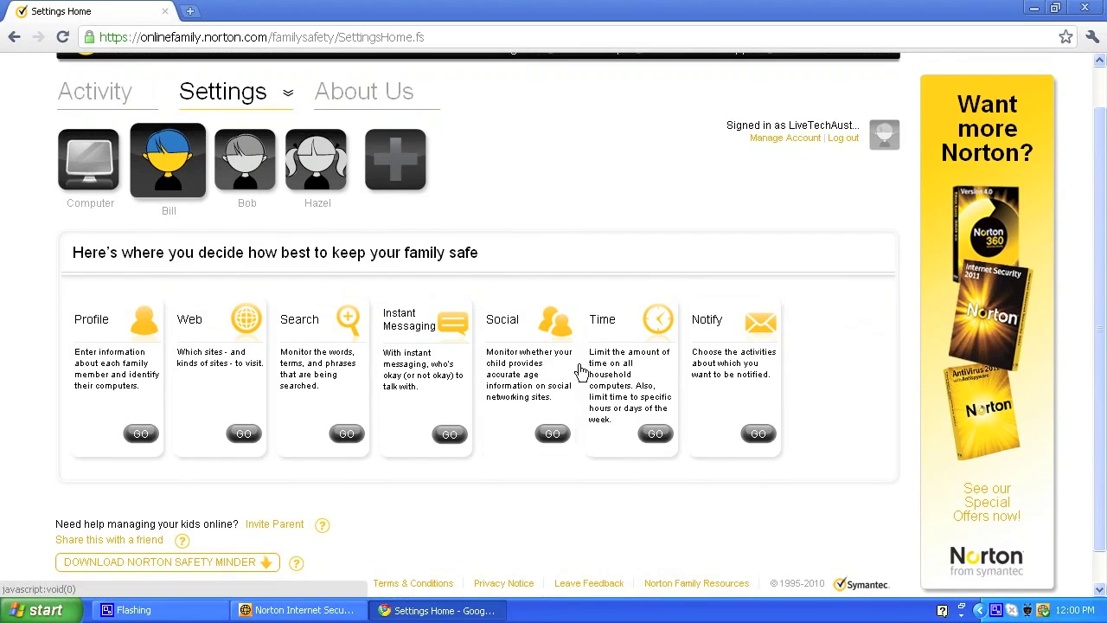
click(646, 434)
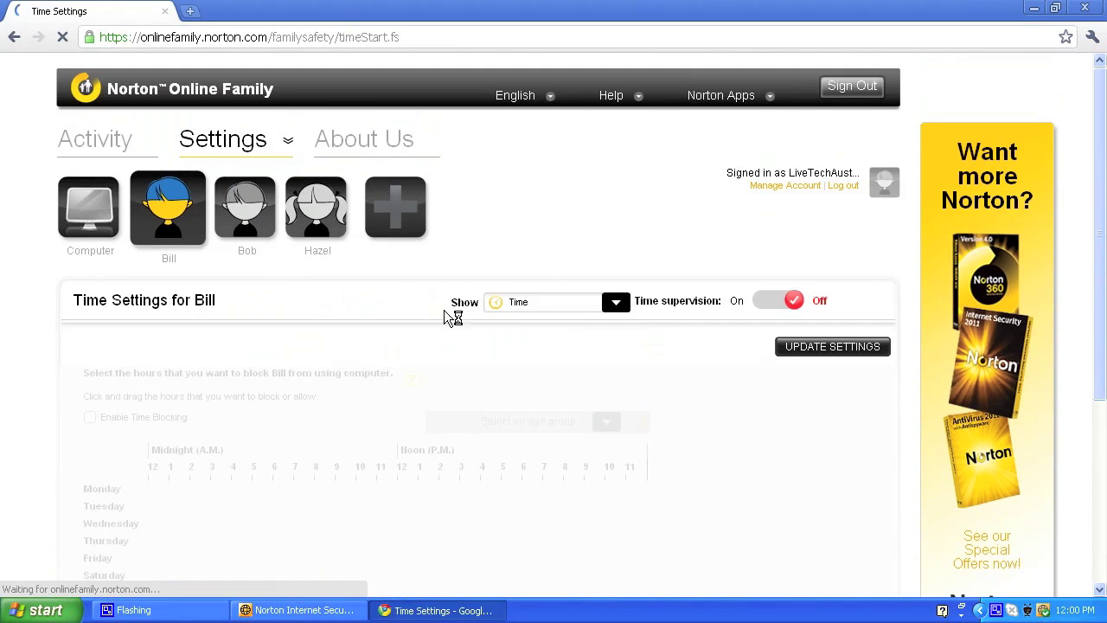
Step: Switch Bill's Time supervision toggle On, choosing 0 hours for Weekdays and 2 hours for Weekends
click(789, 302)
middle_click(718, 250)
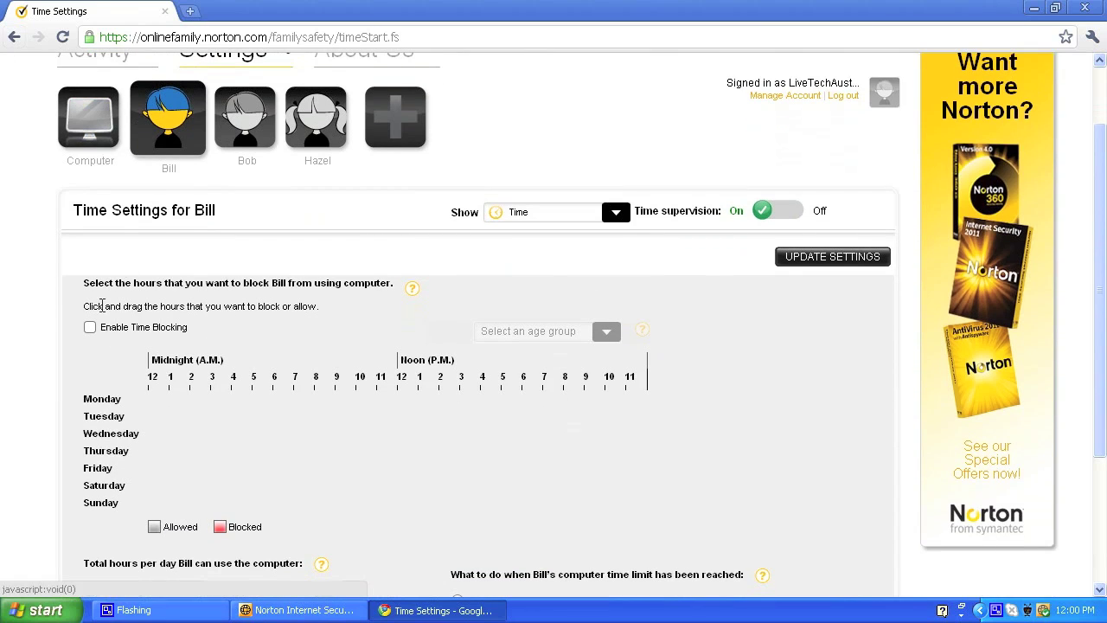
scroll(113, 320, down, 3)
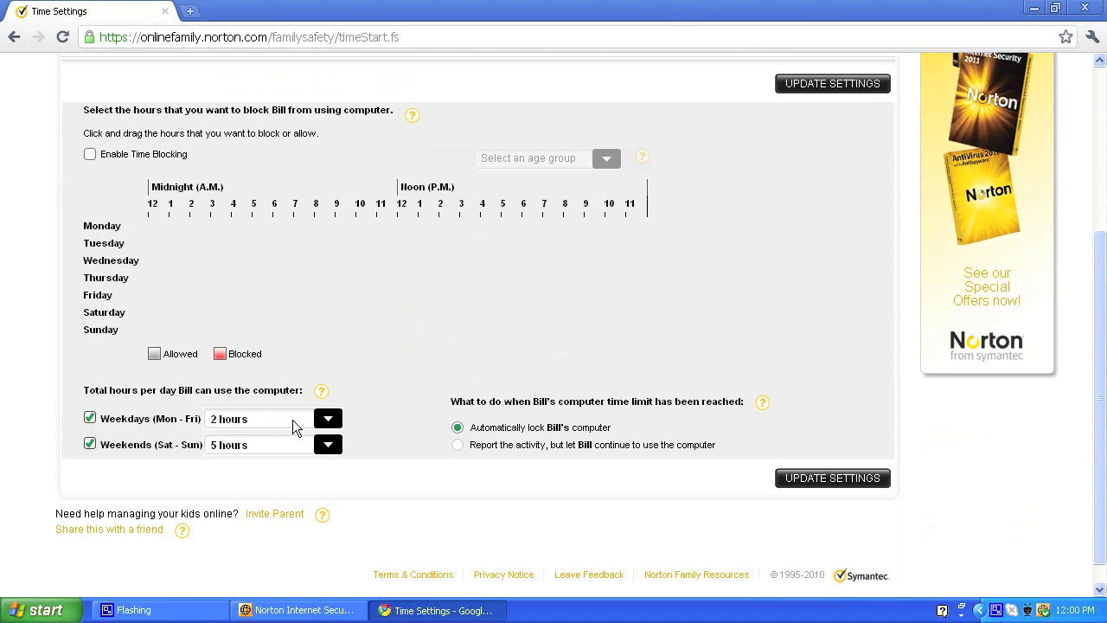
click(327, 420)
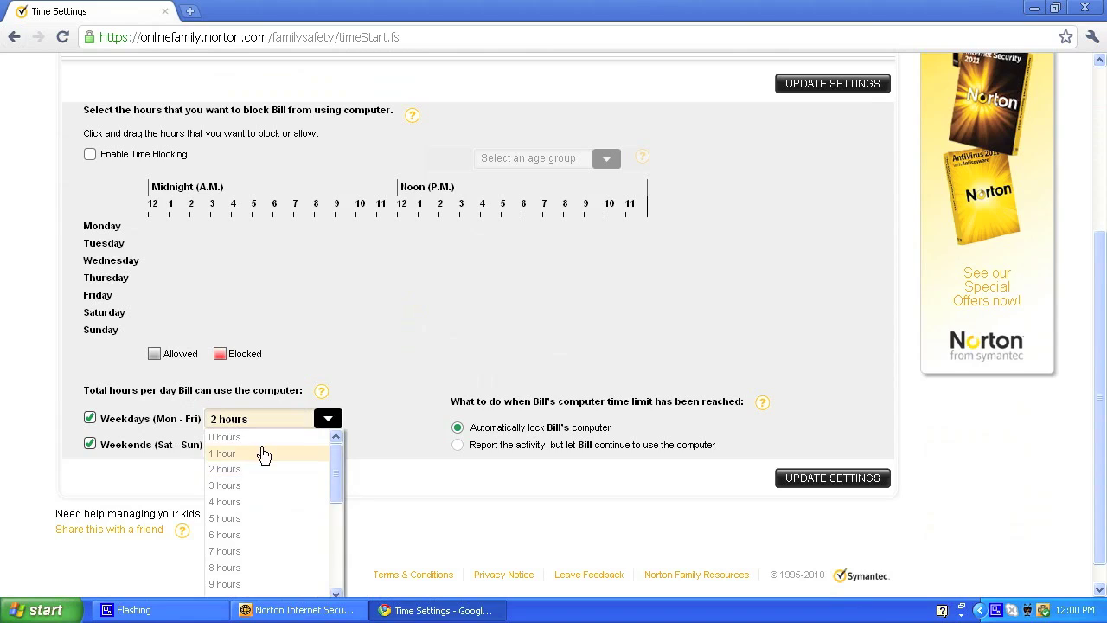
click(248, 443)
click(246, 443)
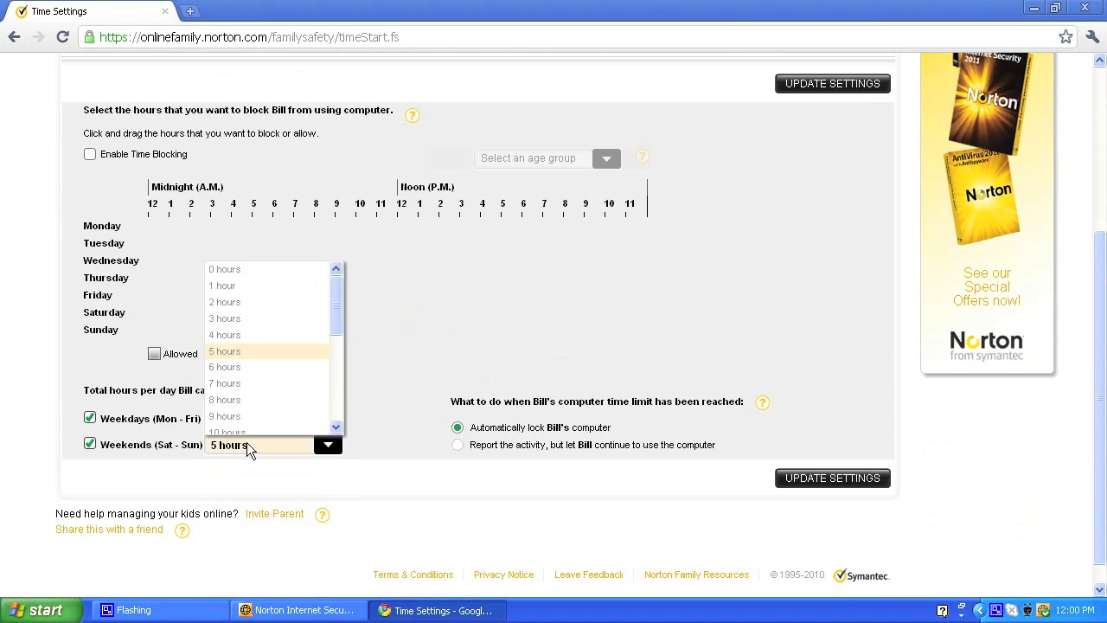
click(249, 302)
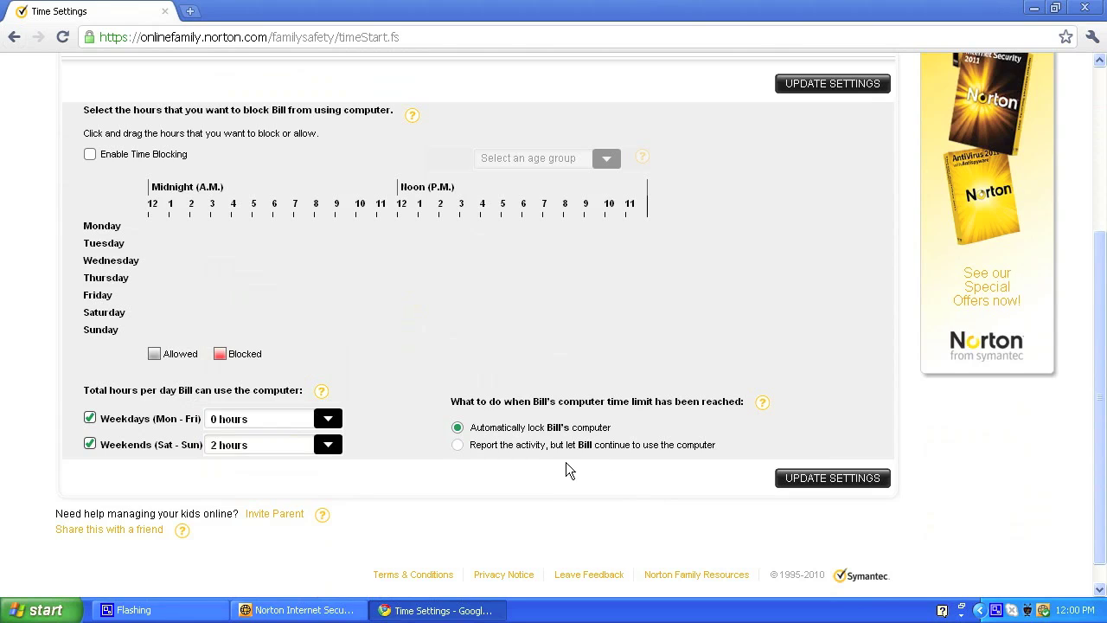
middle_click(547, 488)
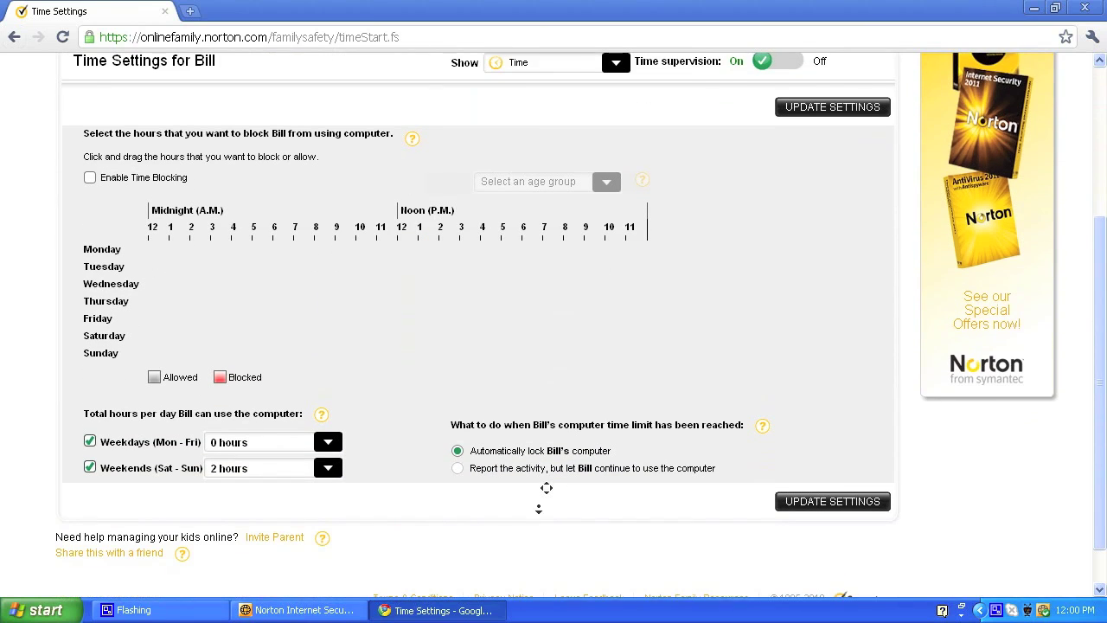
Step: Save Bill's time limits with Update Settings and confirm the weekday restriction with OK
click(733, 469)
click(865, 502)
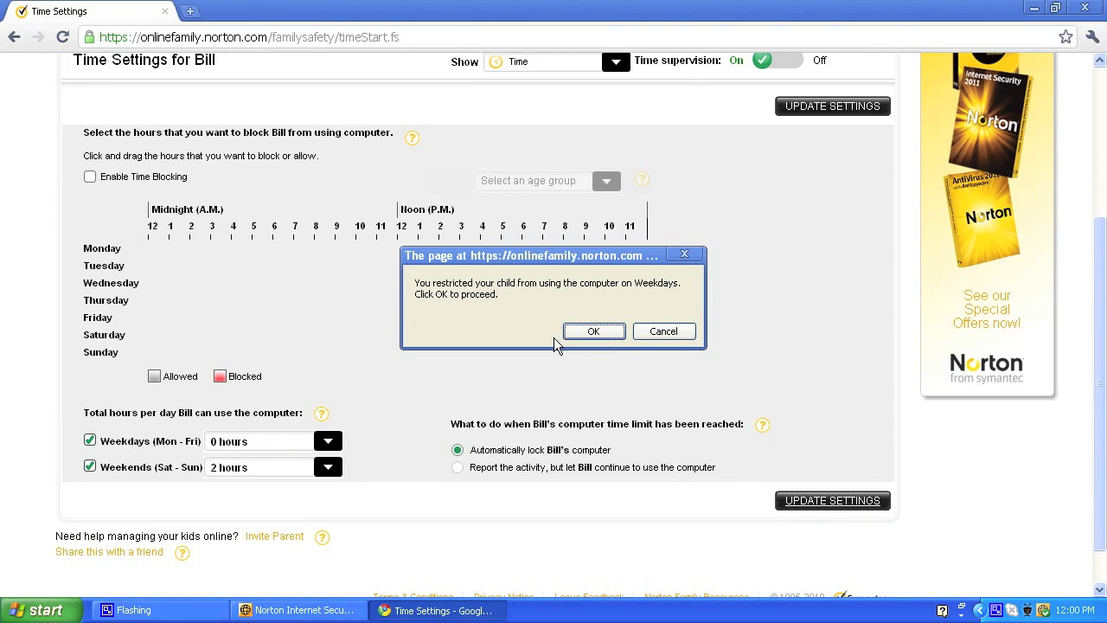
click(592, 338)
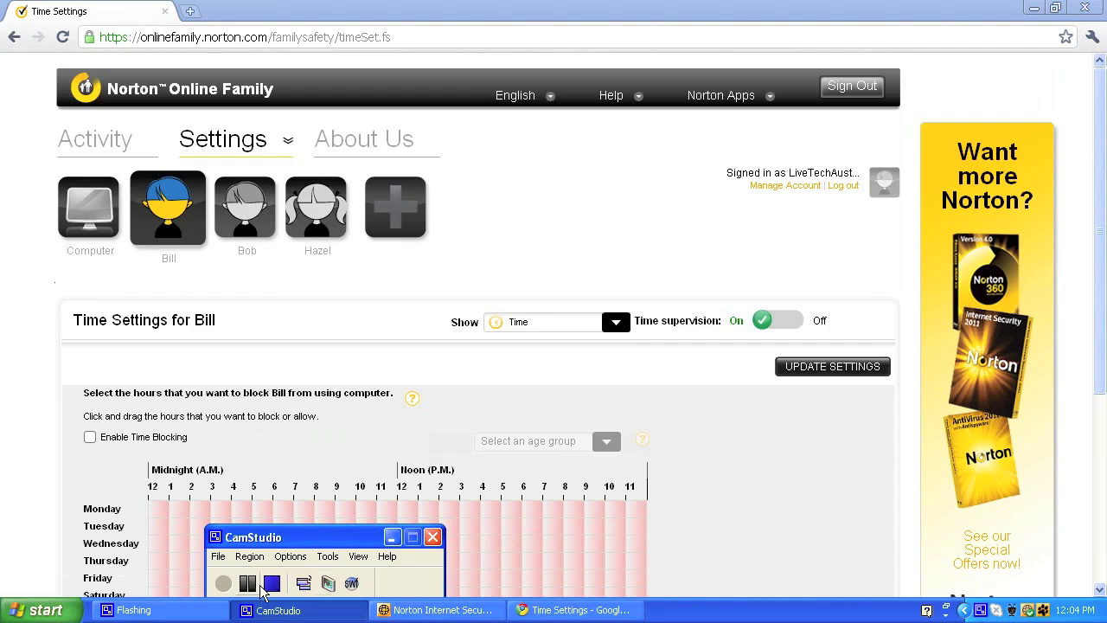
click(390, 537)
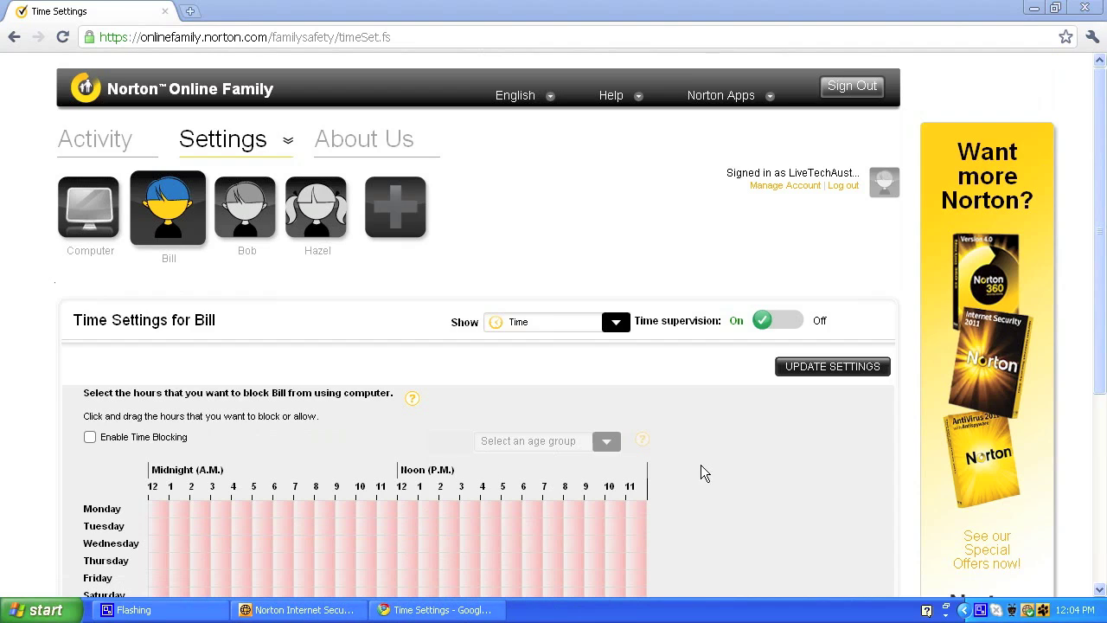
middle_click(780, 464)
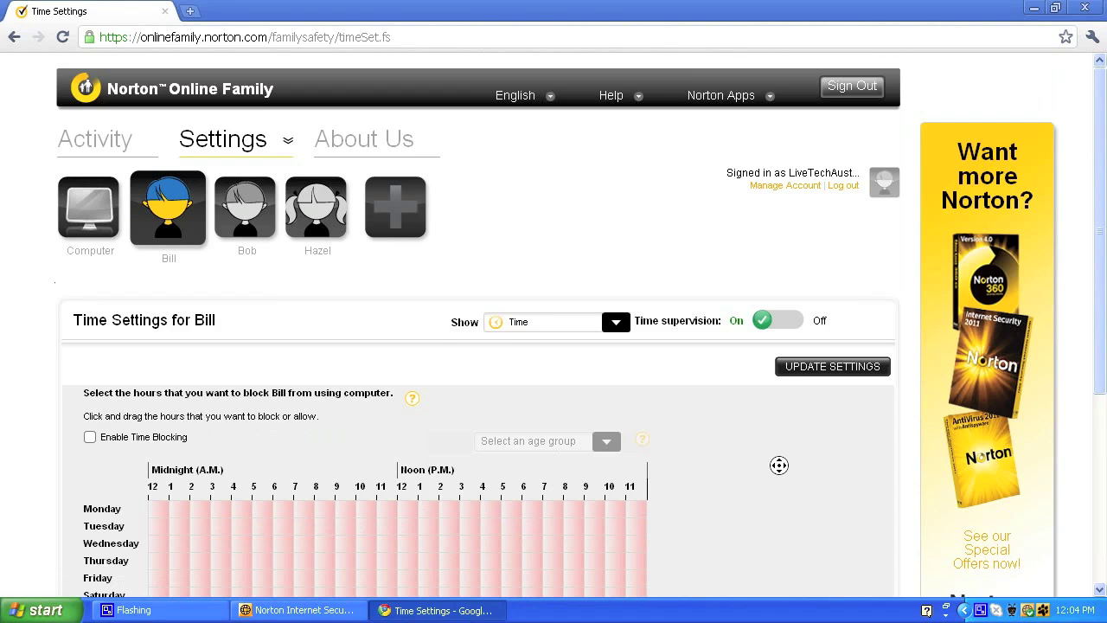
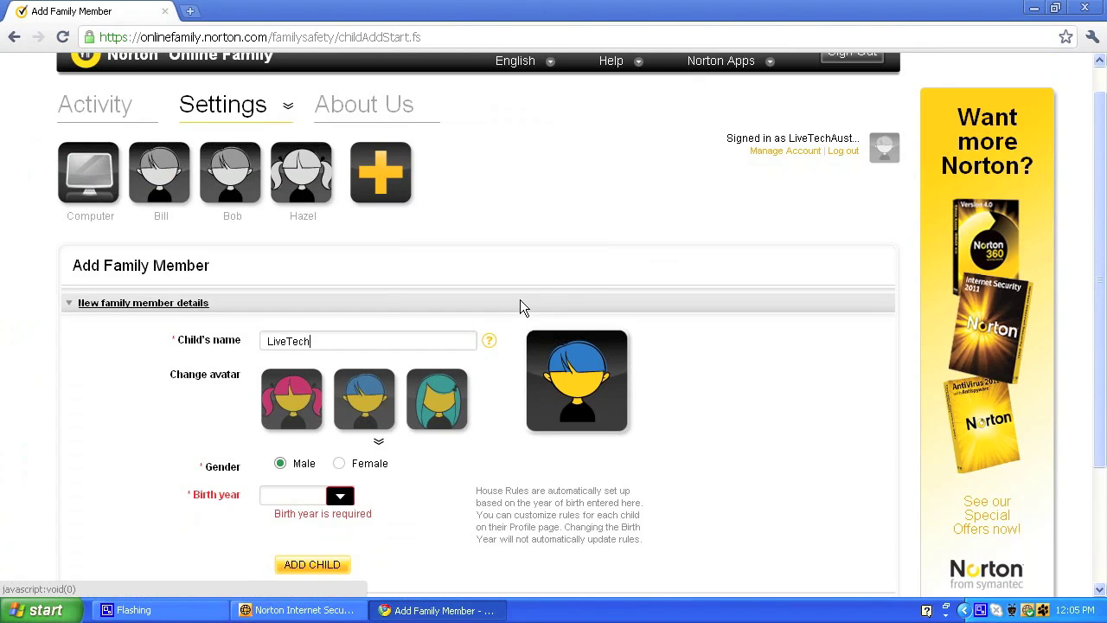
Step: Add male child LiveTechAu.com with the blue-haired avatar and birth year 2008
text(Au.com)
click(553, 299)
click(394, 396)
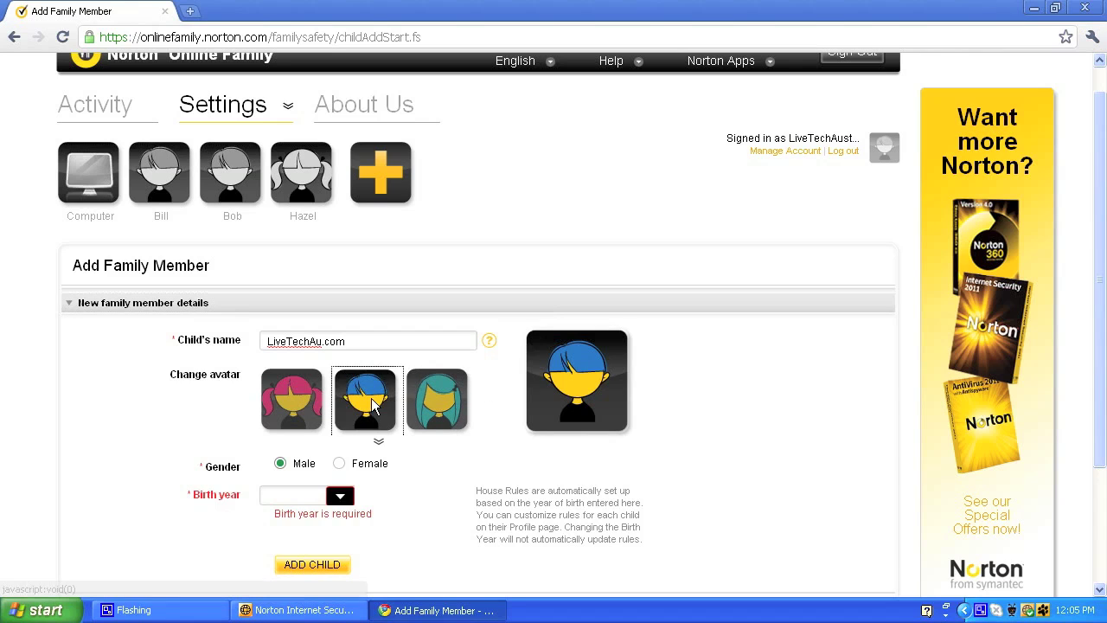
click(285, 497)
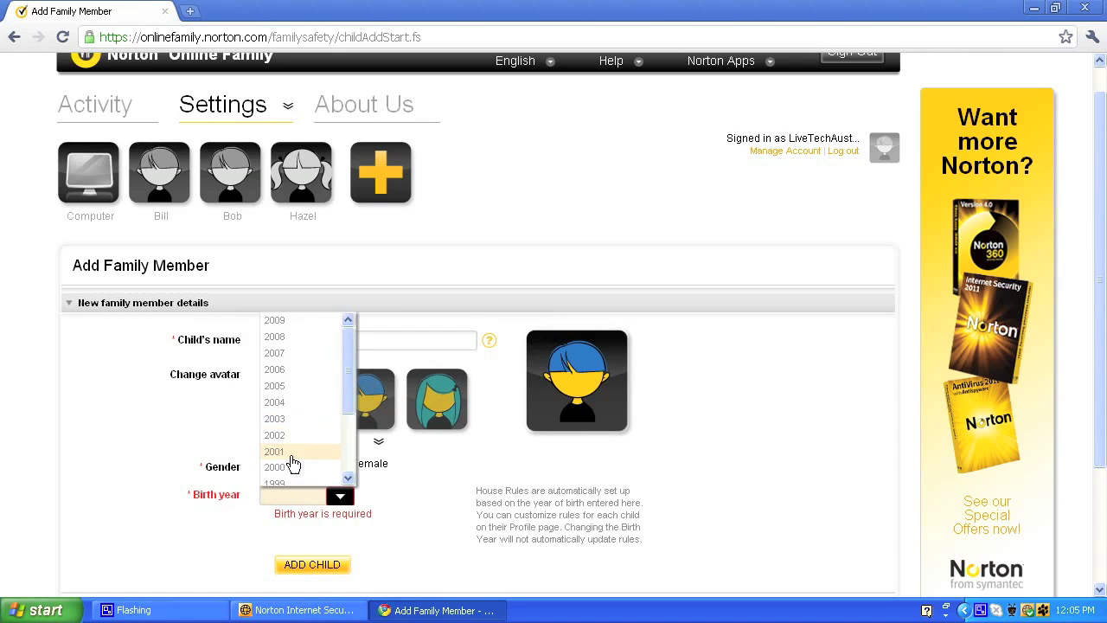
scroll(294, 462, down, 3)
scroll(295, 184, up, 3)
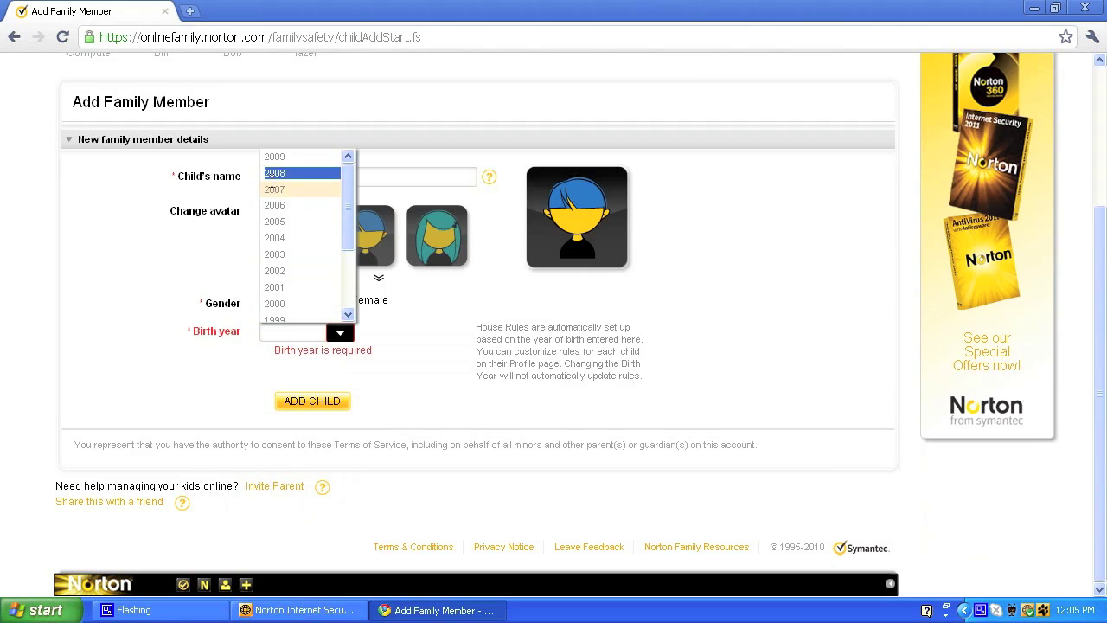
click(272, 174)
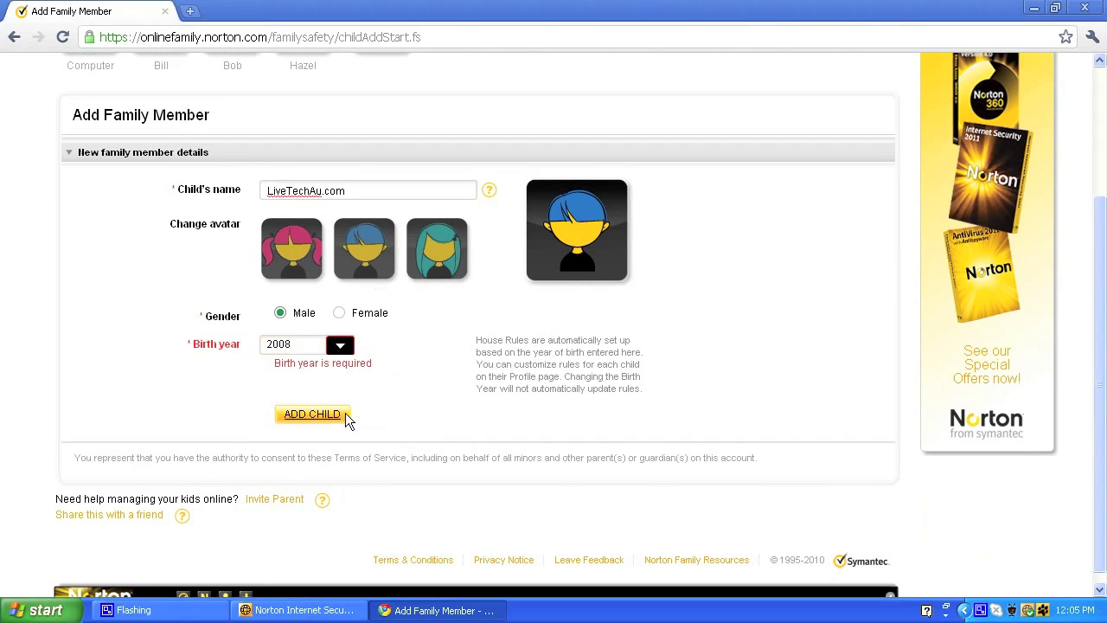
click(332, 408)
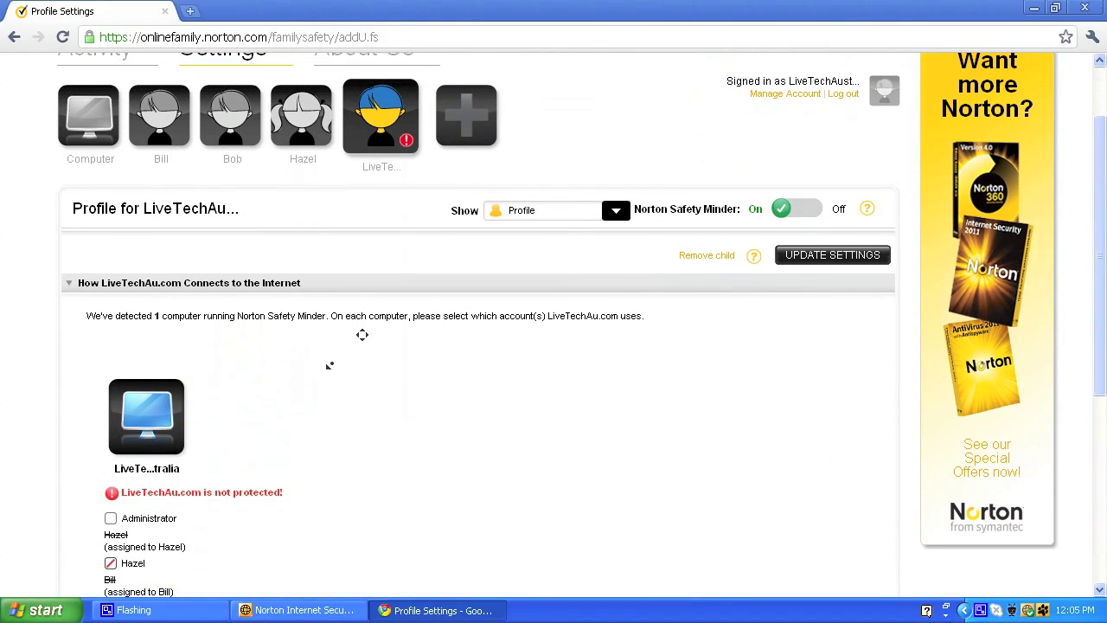
middle_click(344, 318)
middle_click(400, 371)
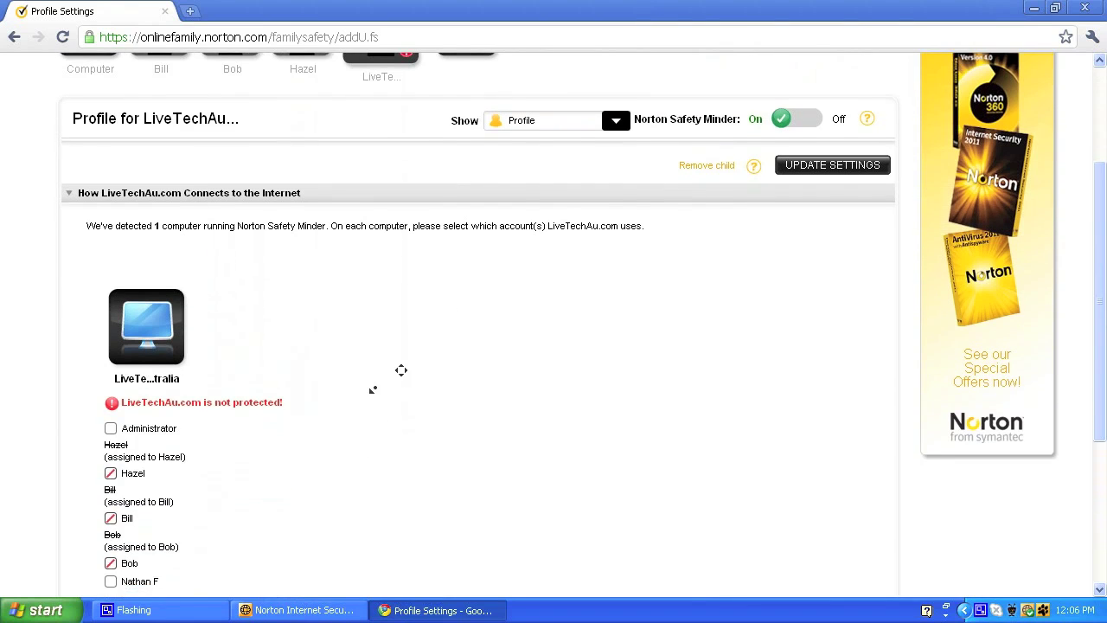
middle_click(387, 296)
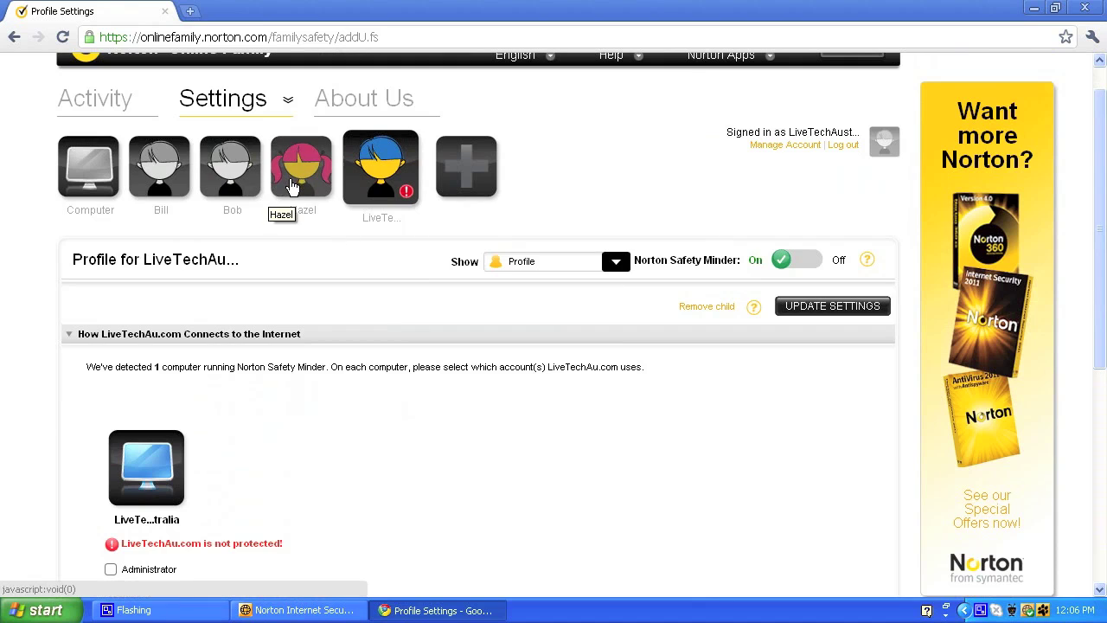
click(294, 189)
middle_click(623, 148)
middle_click(596, 242)
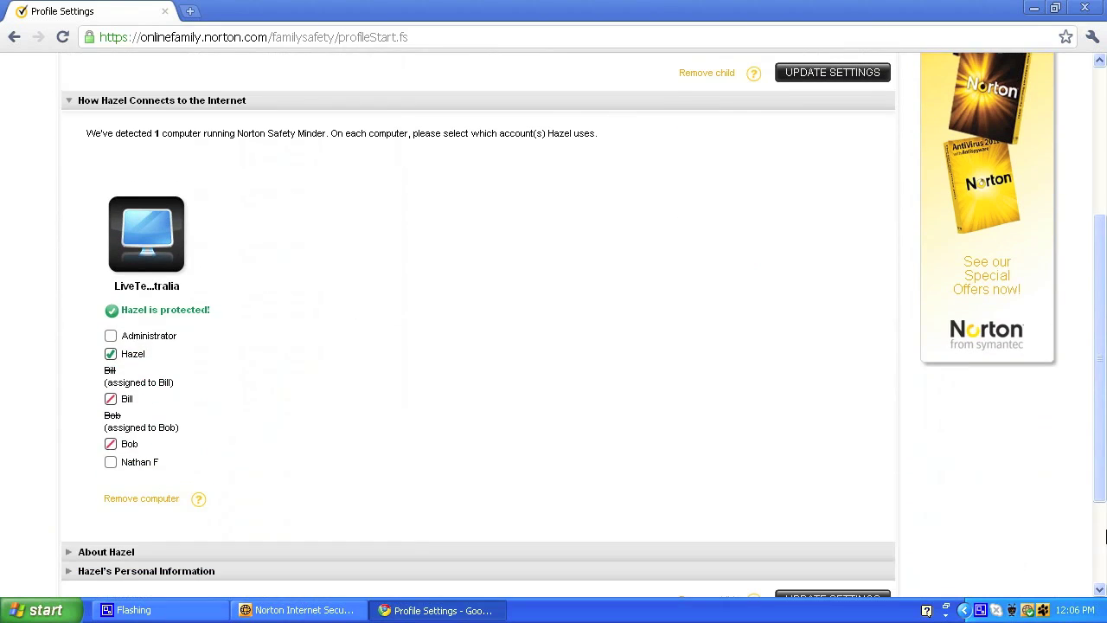
scroll(609, 327, down, 3)
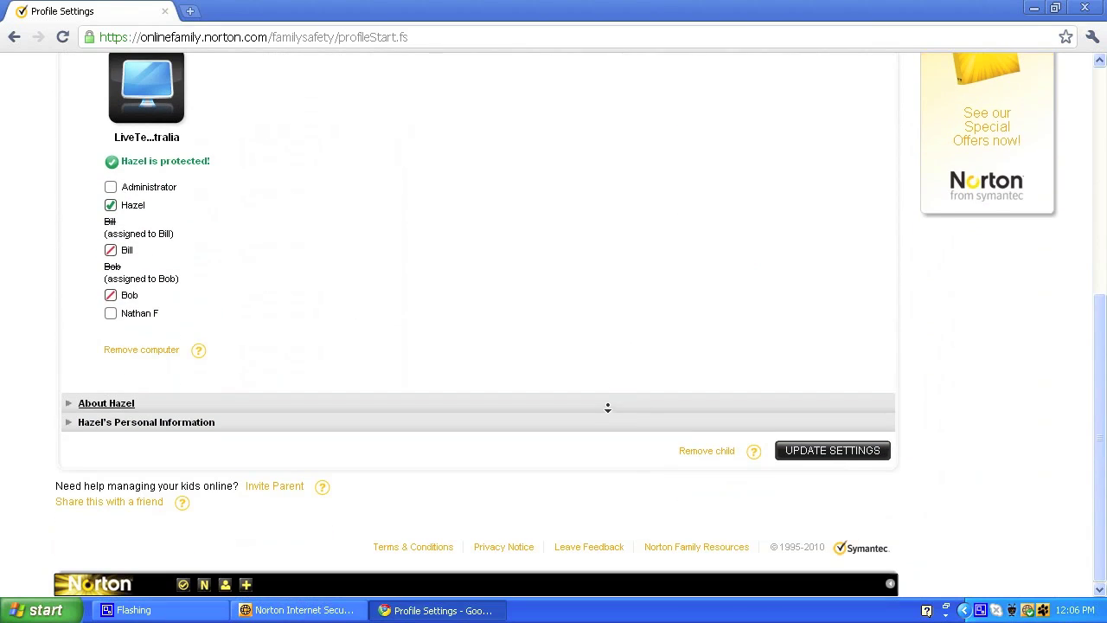
Step: Sign in to Safety Minder's Edit Accounts as the parent and accept the log-on assignments
right_click(1044, 612)
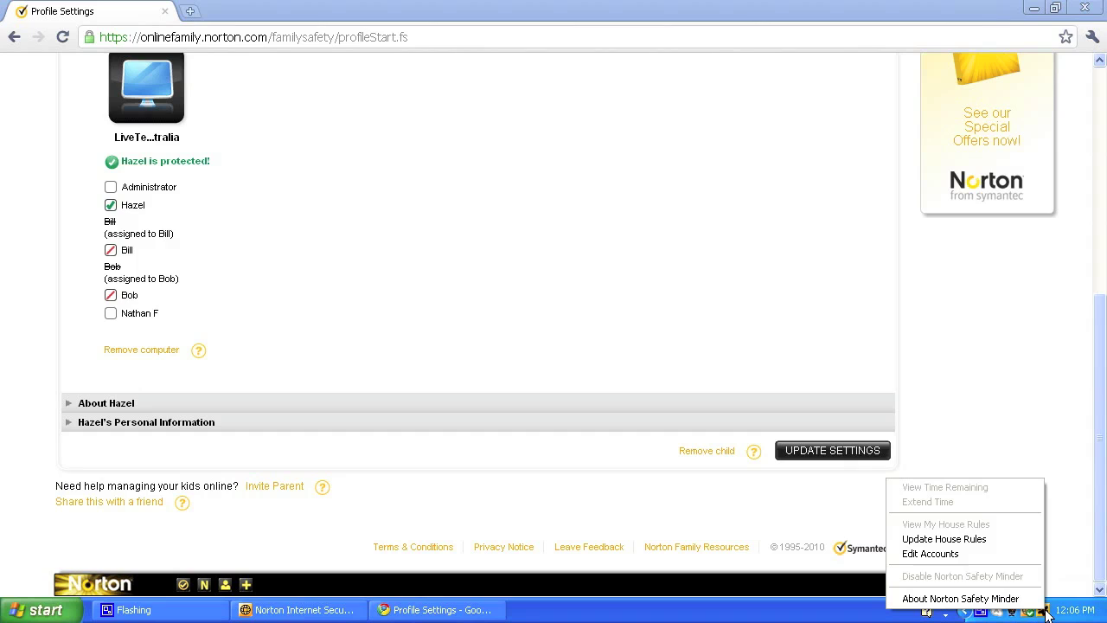
click(1017, 554)
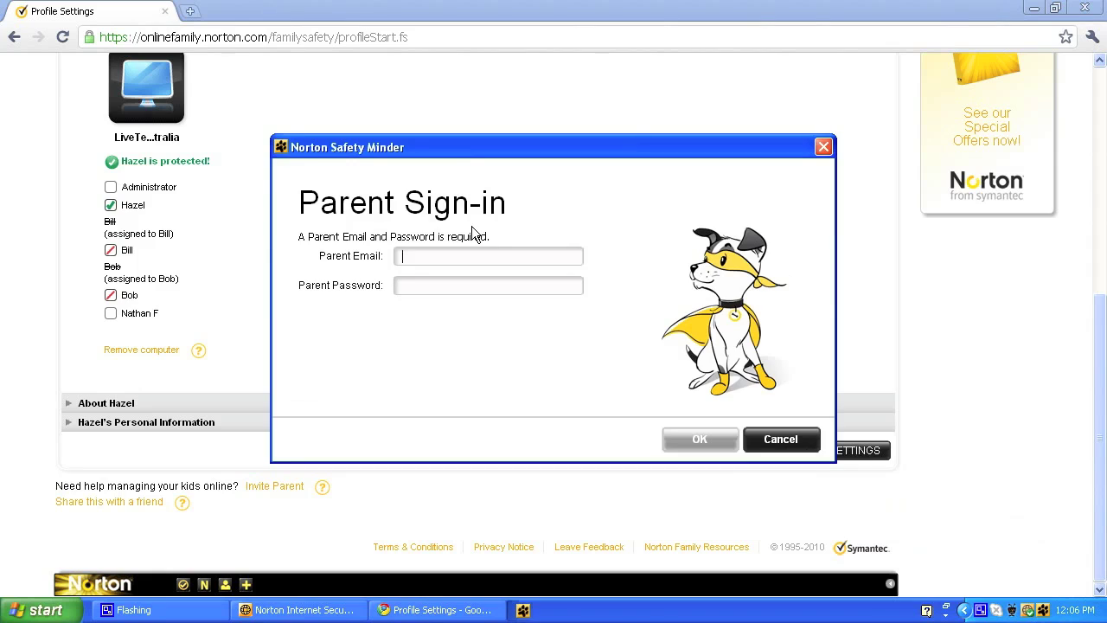
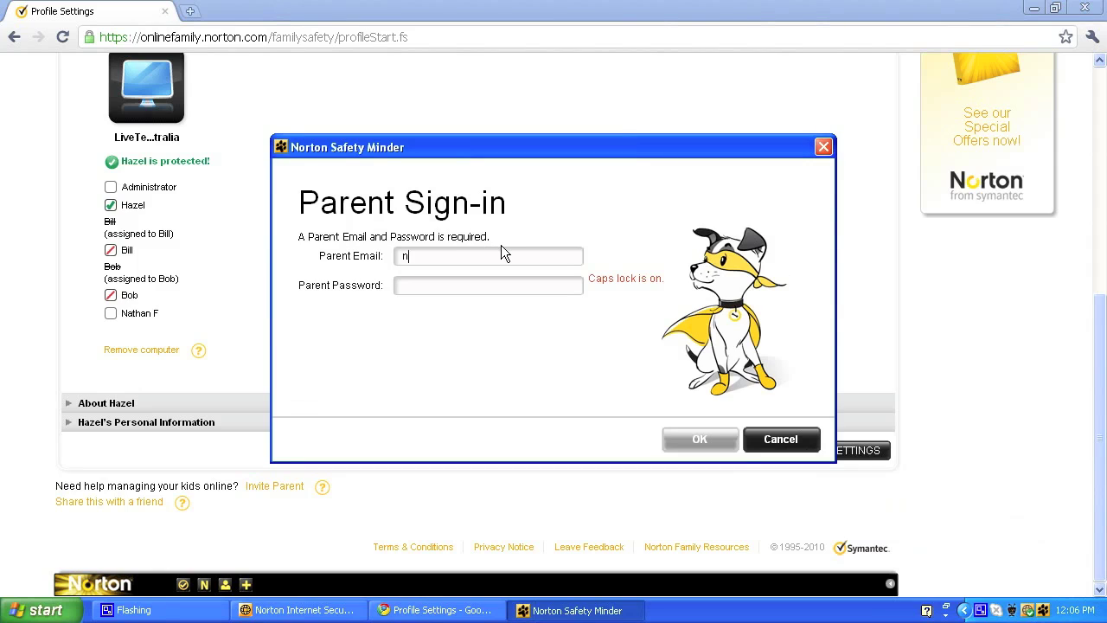
key(Tab)
text(••••••••••)
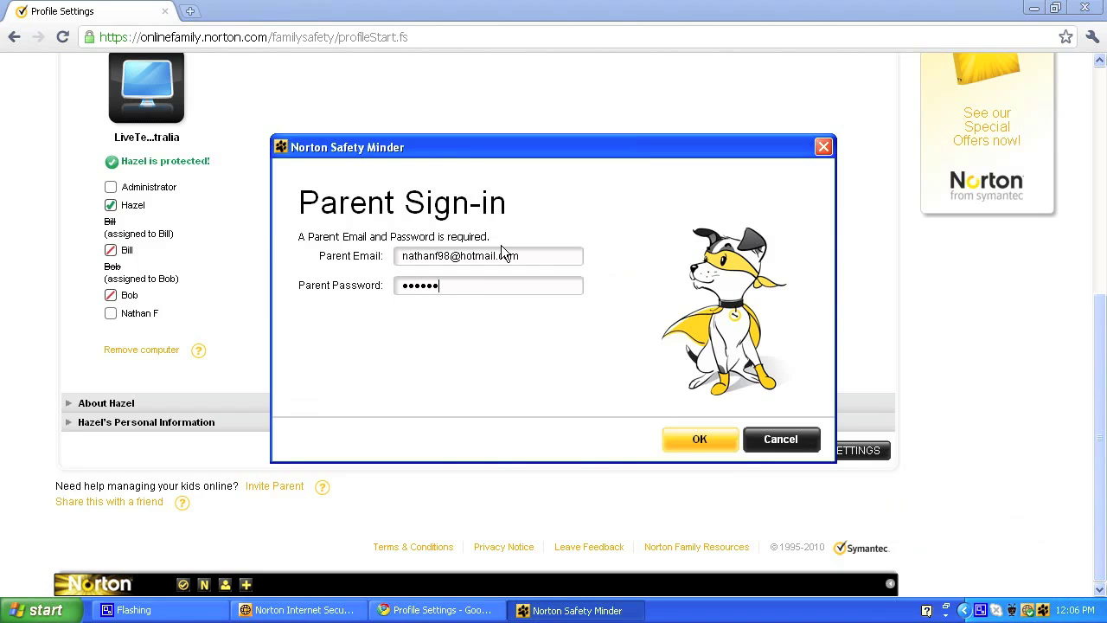
key(Return)
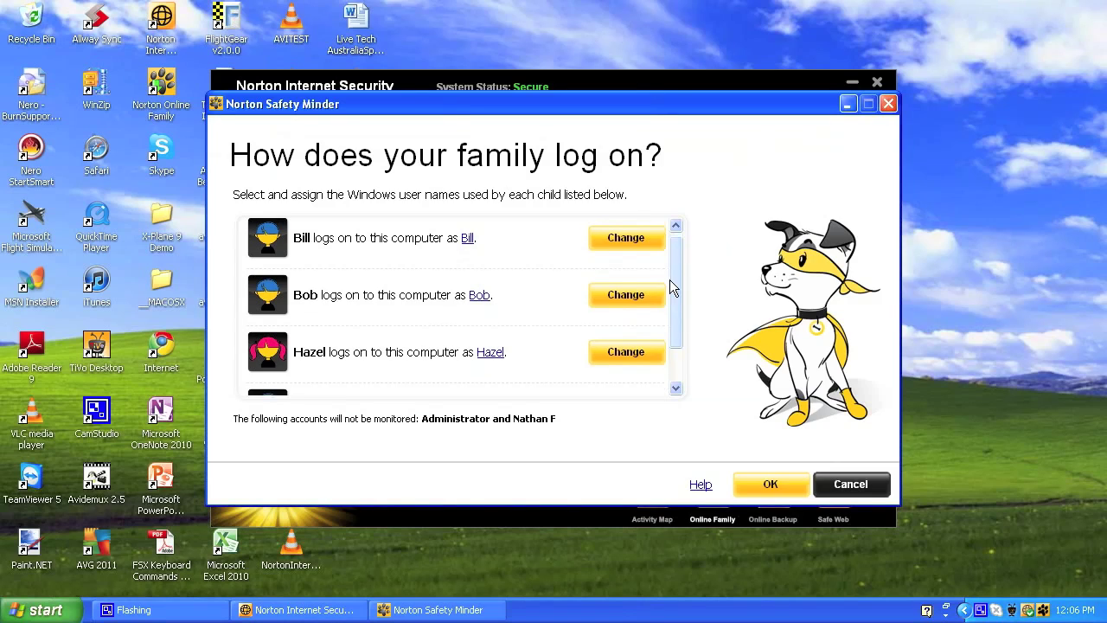
scroll(655, 285, down, 1)
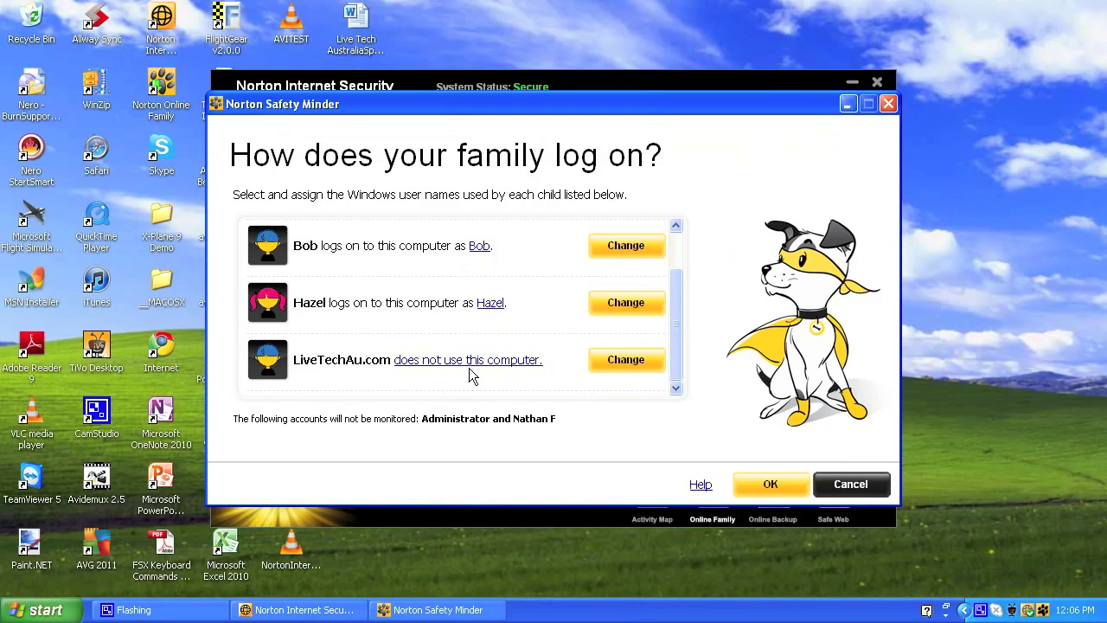
click(801, 489)
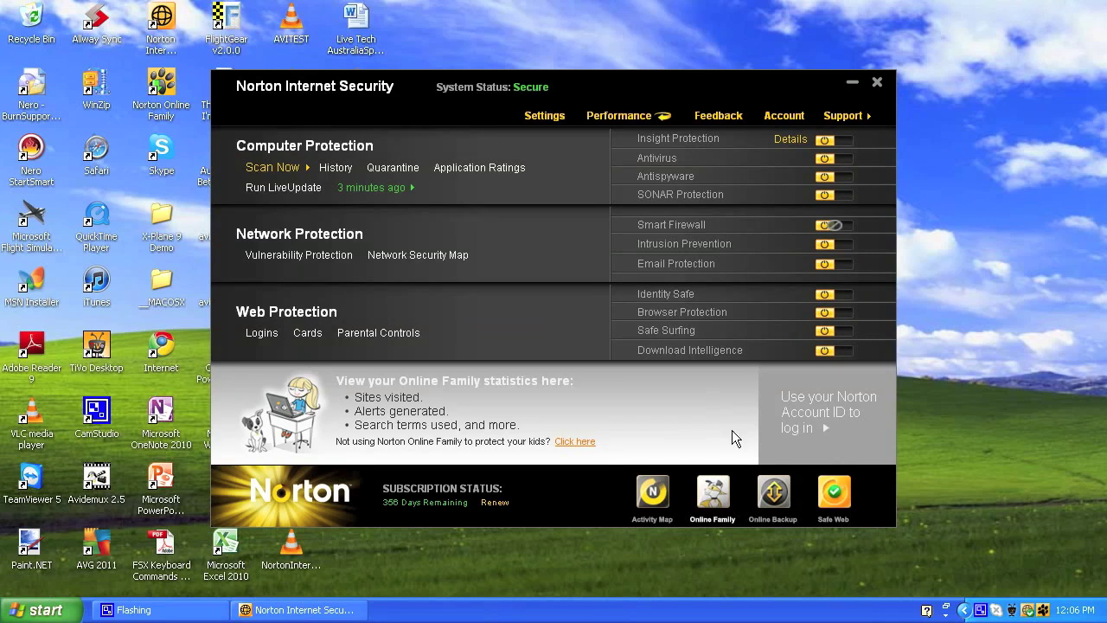
Step: In the Norton Safe Web panel, run a Safe Search for 'webcams fro sale'
click(840, 490)
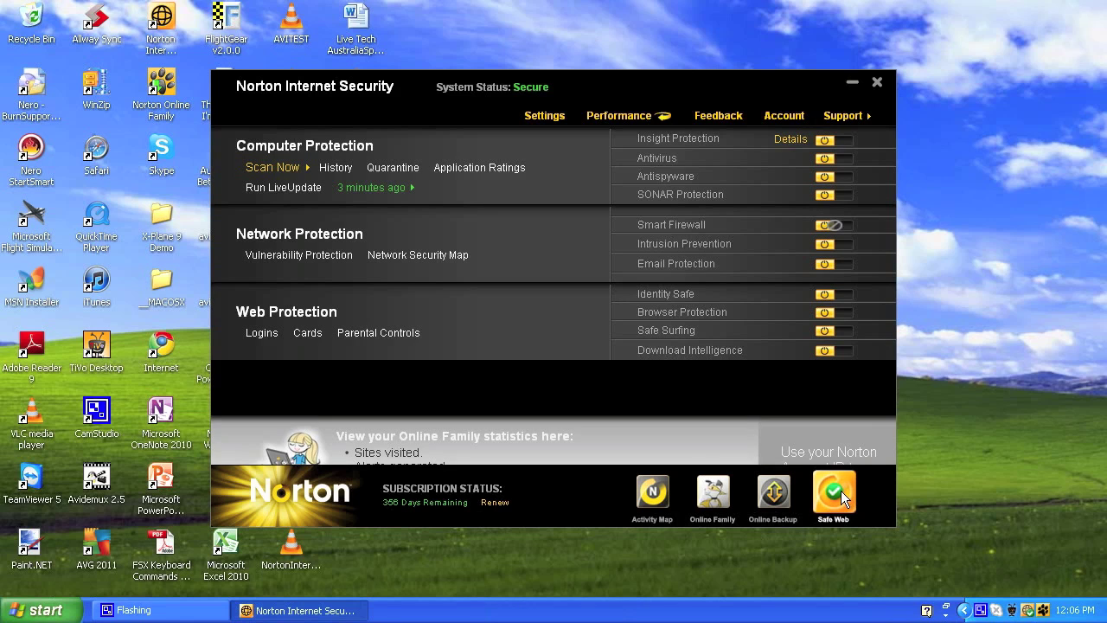
click(766, 397)
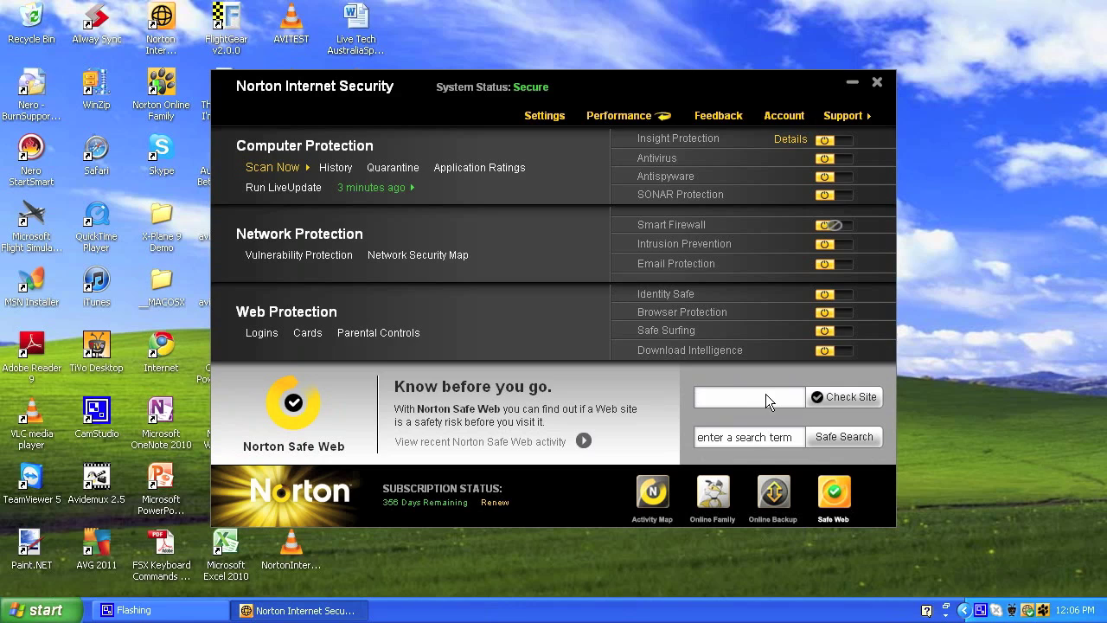
click(785, 443)
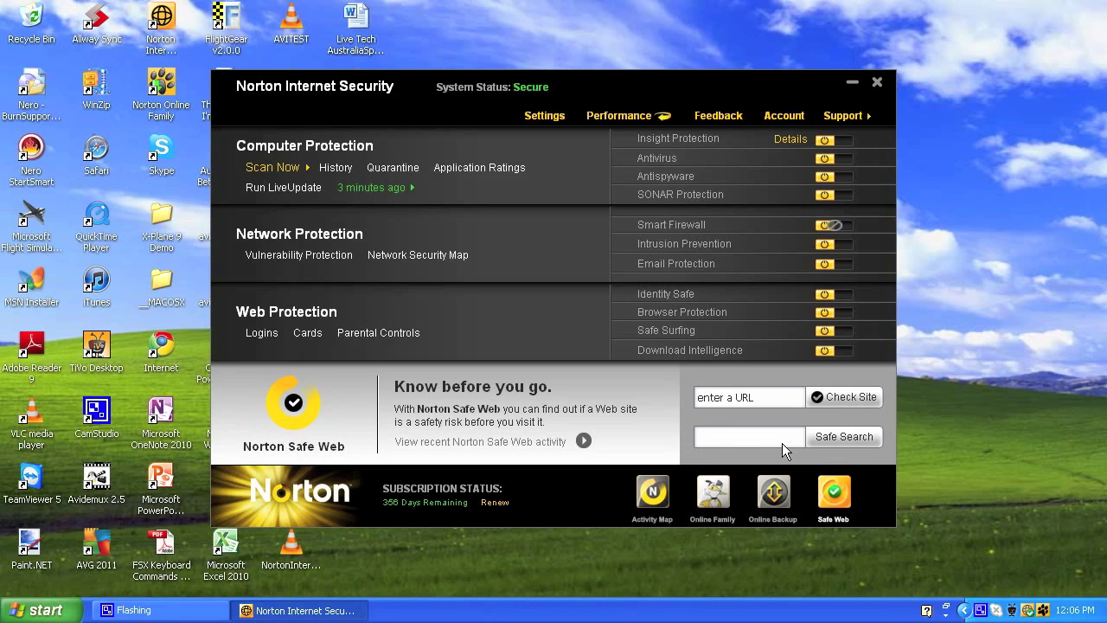
text(webcams fro sale)
key(Return)
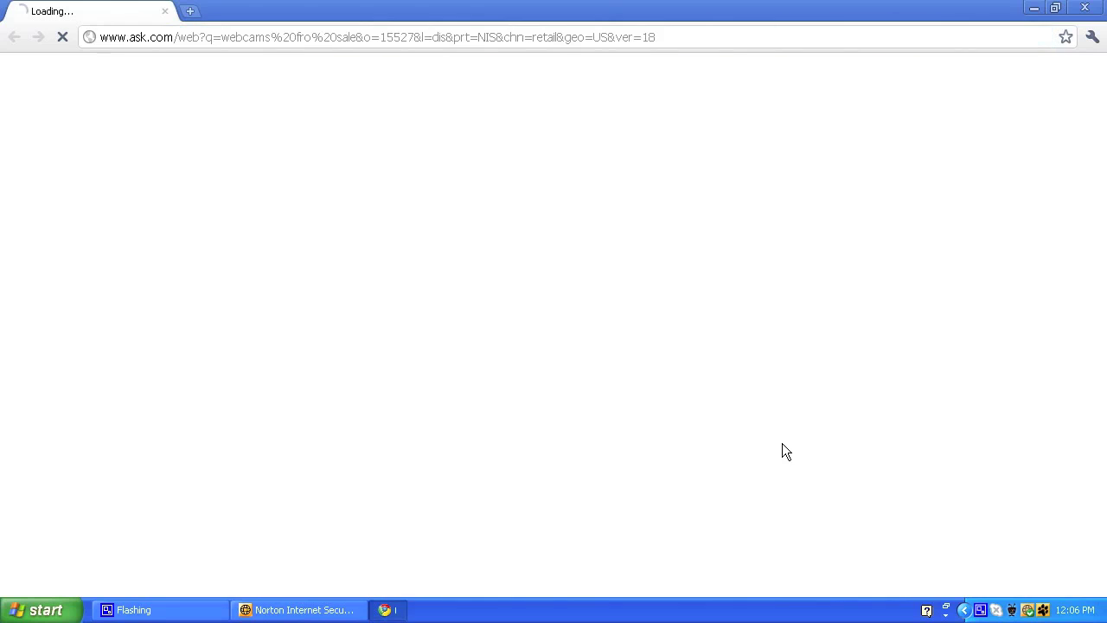
Step: Switch to results for the corrected 'webcams for sale' and bring Norton Internet Security back up
click(336, 44)
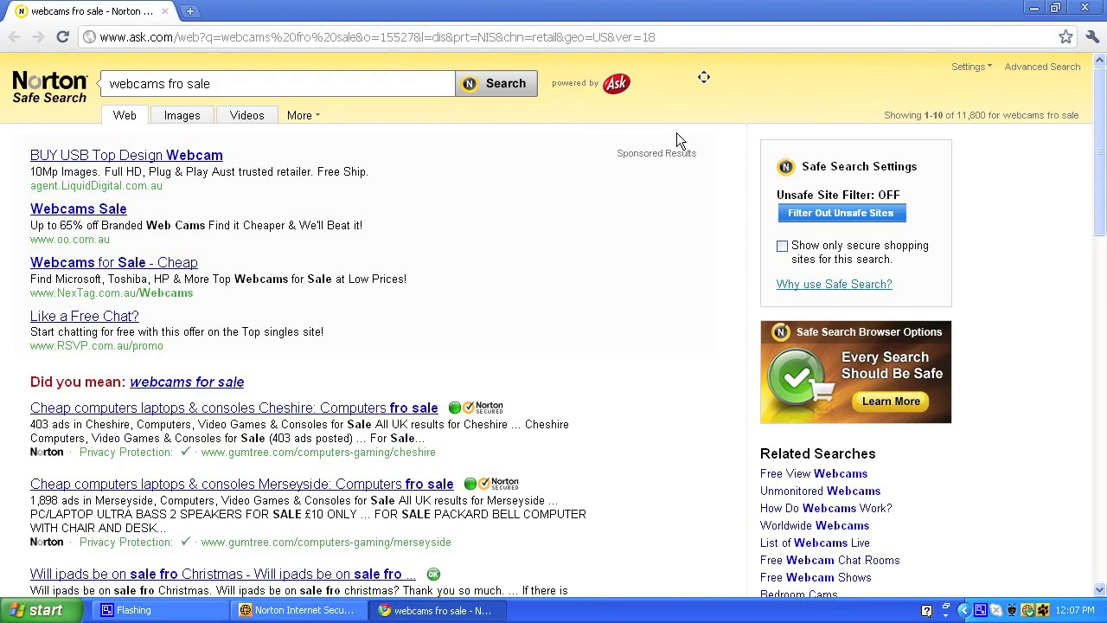
scroll(621, 87, down, 2)
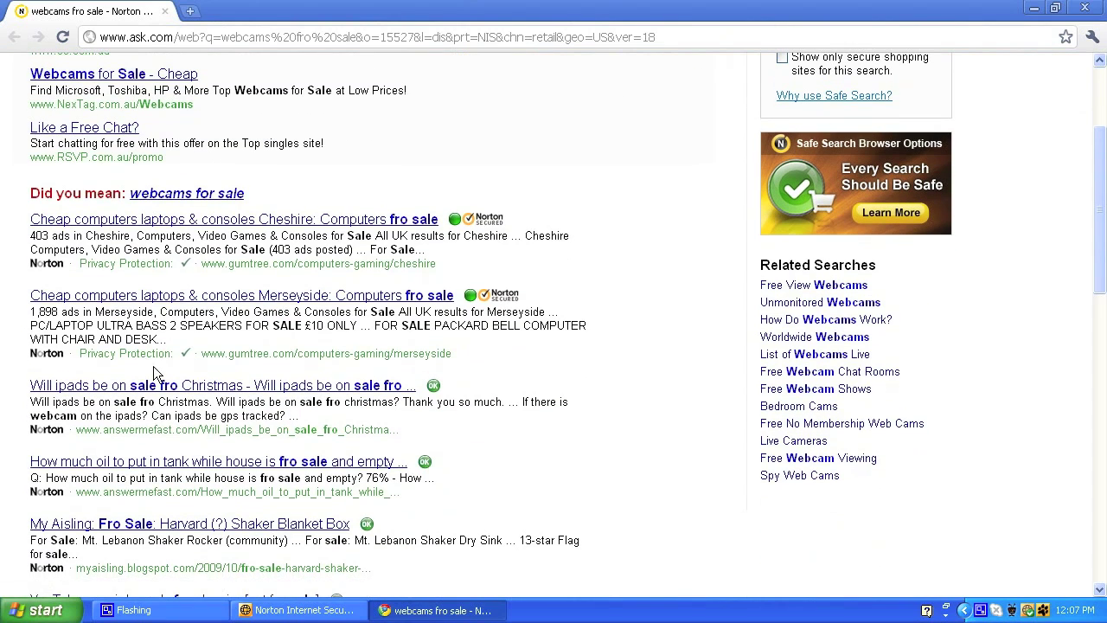
click(192, 197)
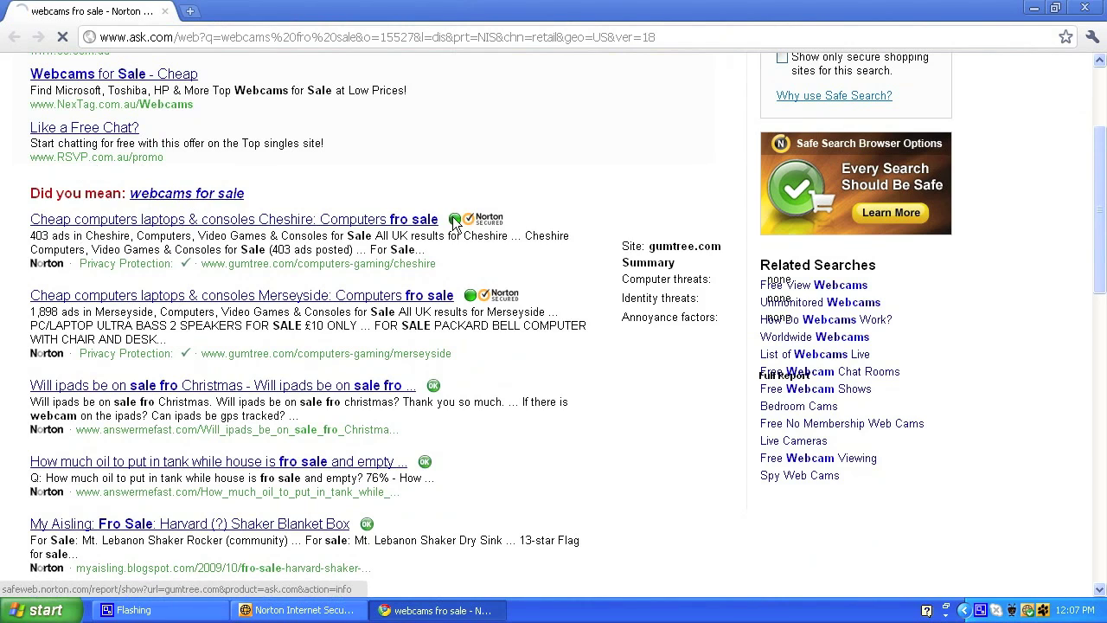
scroll(838, 471, down, 4)
middle_click(684, 314)
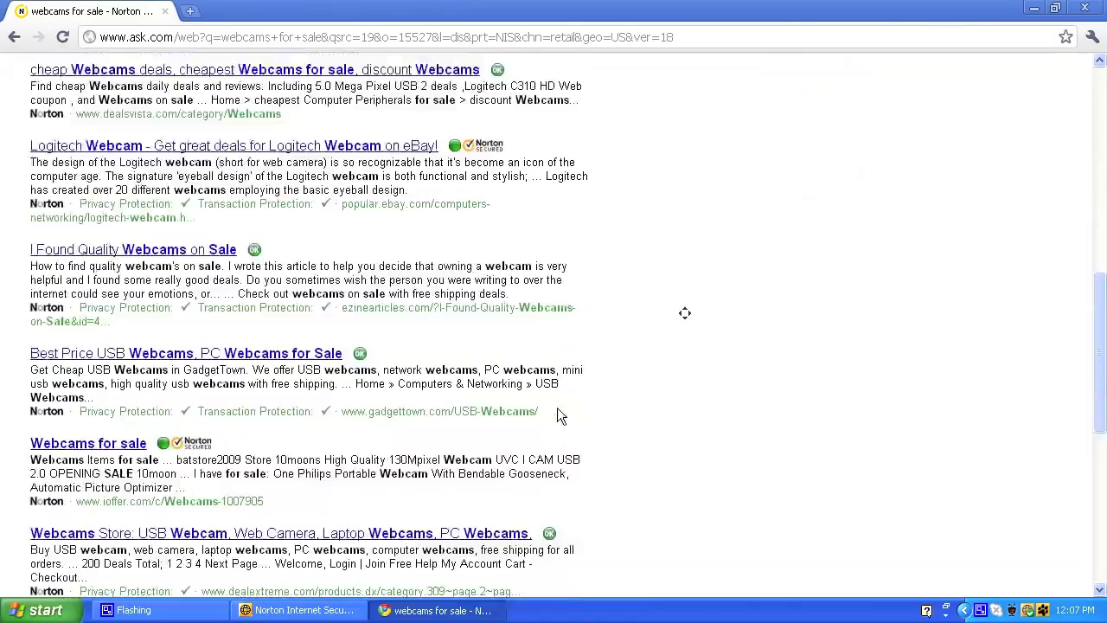
click(864, 363)
click(299, 610)
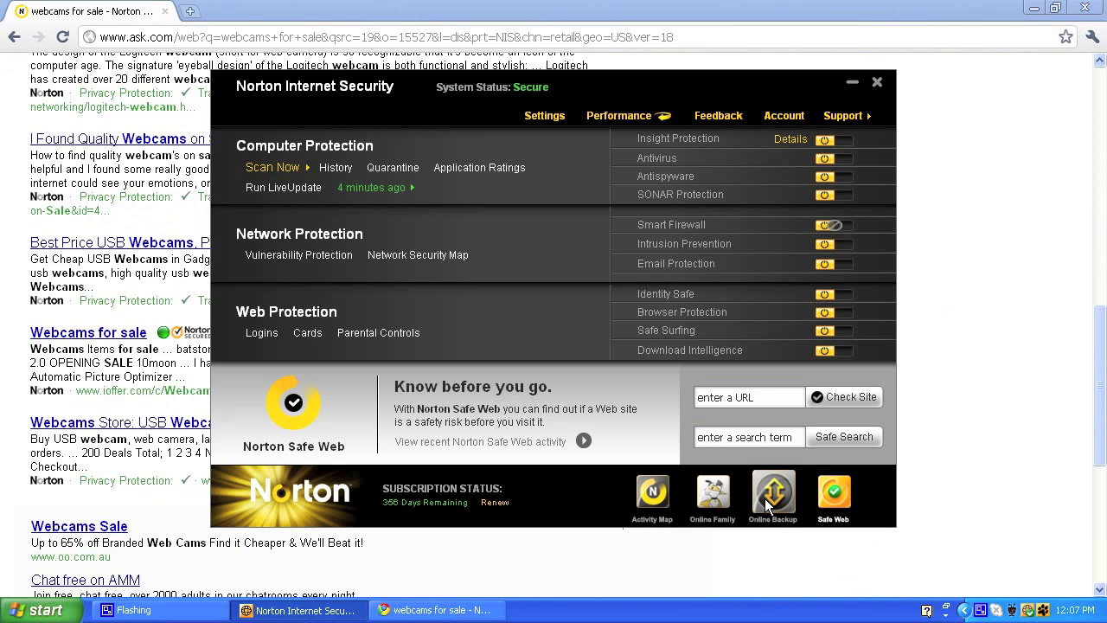
Step: Try logging in to Online Backup, then show the Performance view with System Insight events and CPU graph
click(765, 498)
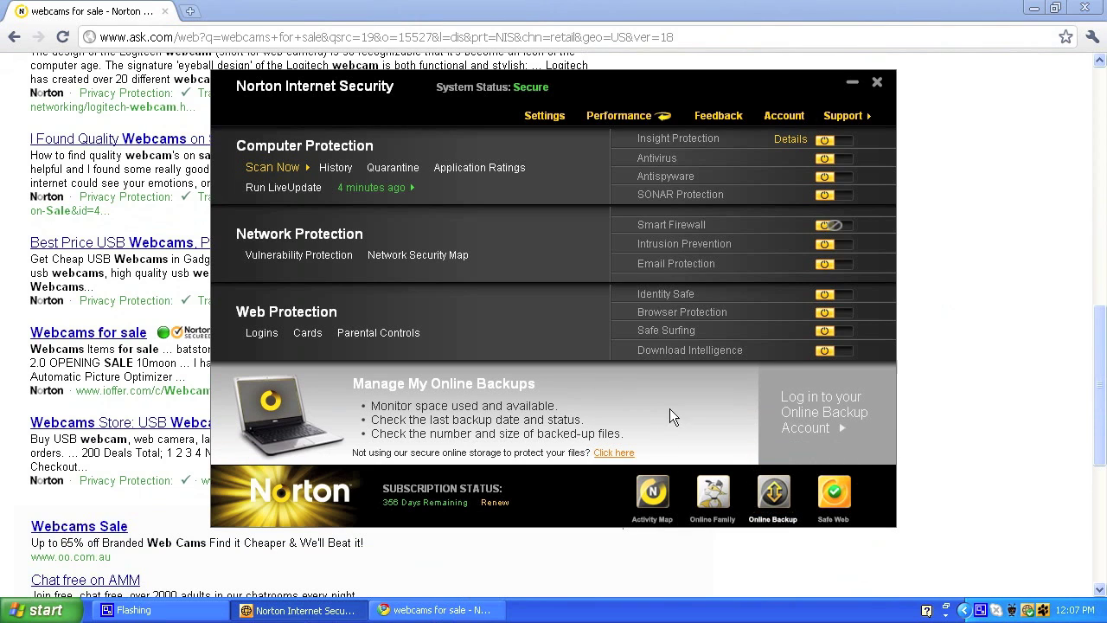
click(806, 411)
click(840, 428)
text(***********)
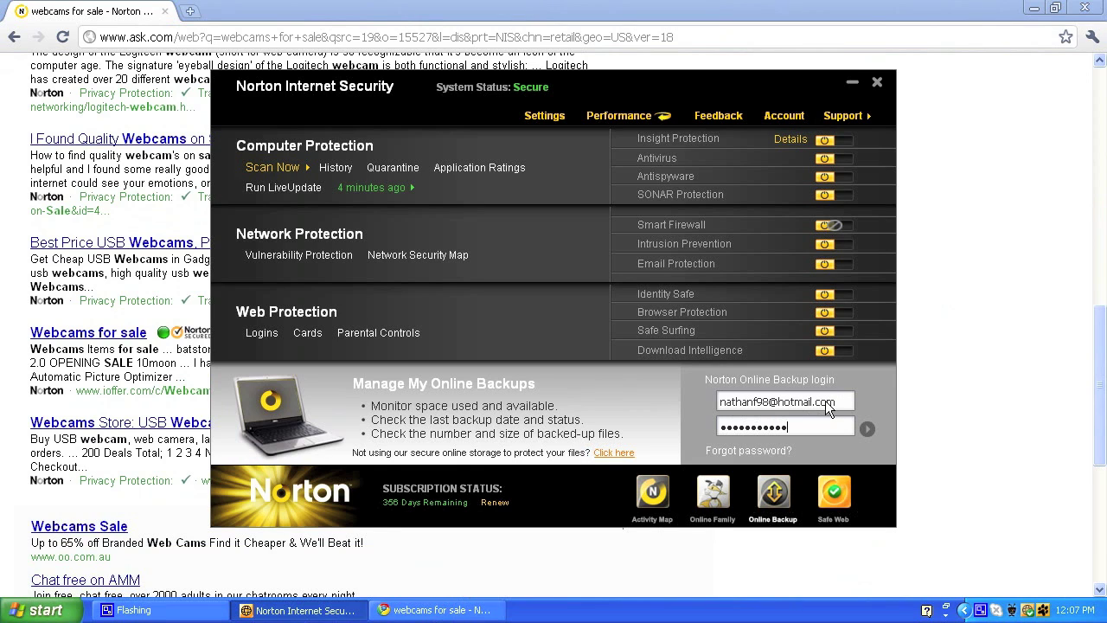
key(Return)
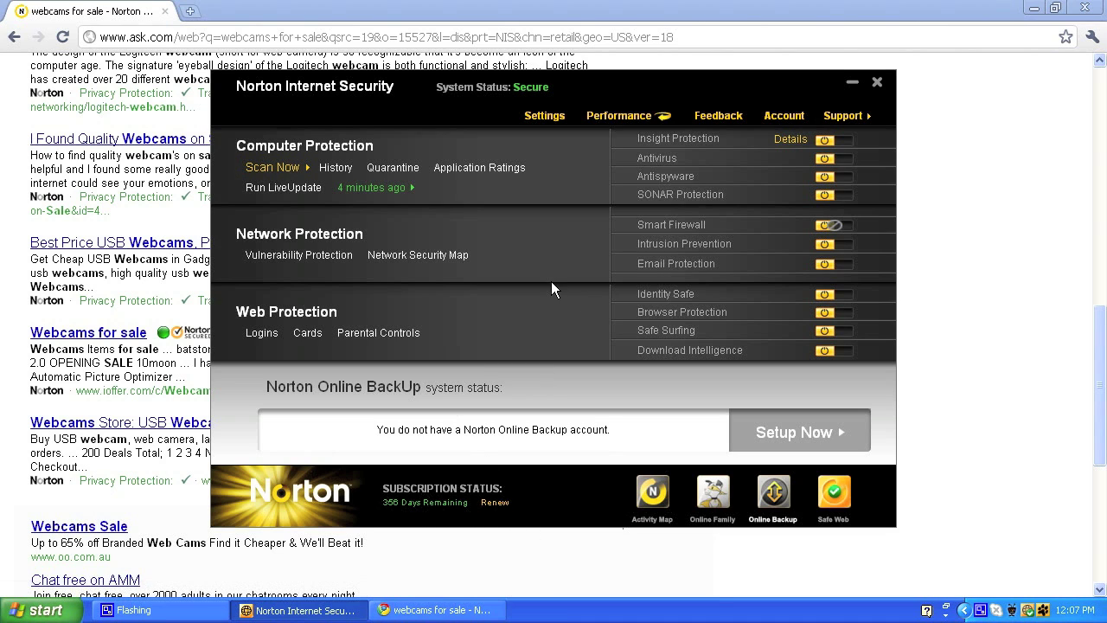
click(652, 121)
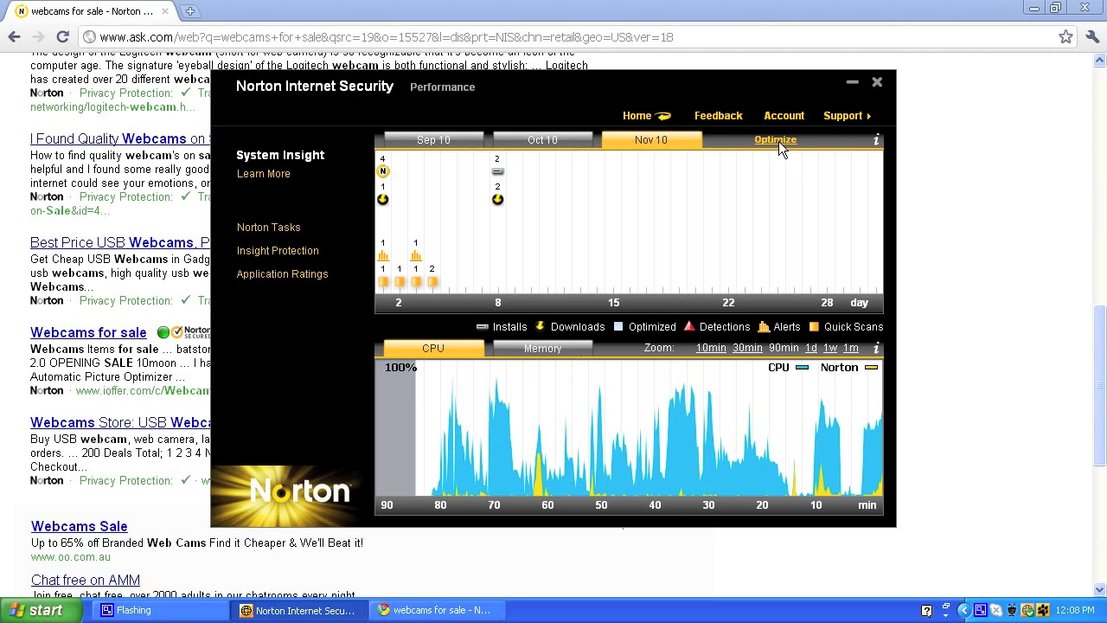
click(842, 116)
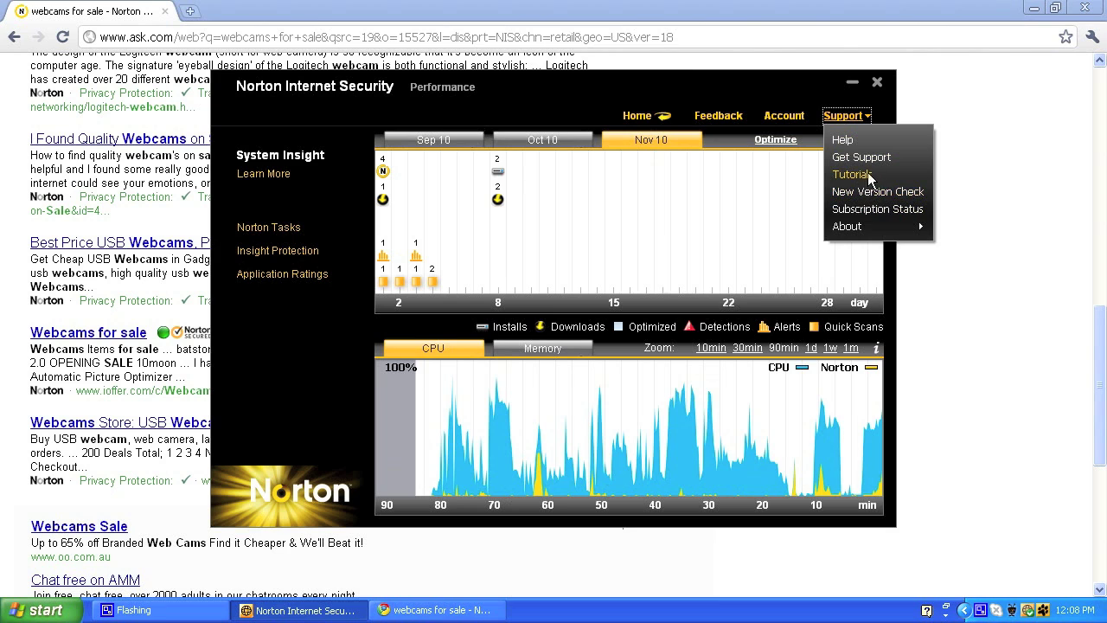
mouse_move(866, 228)
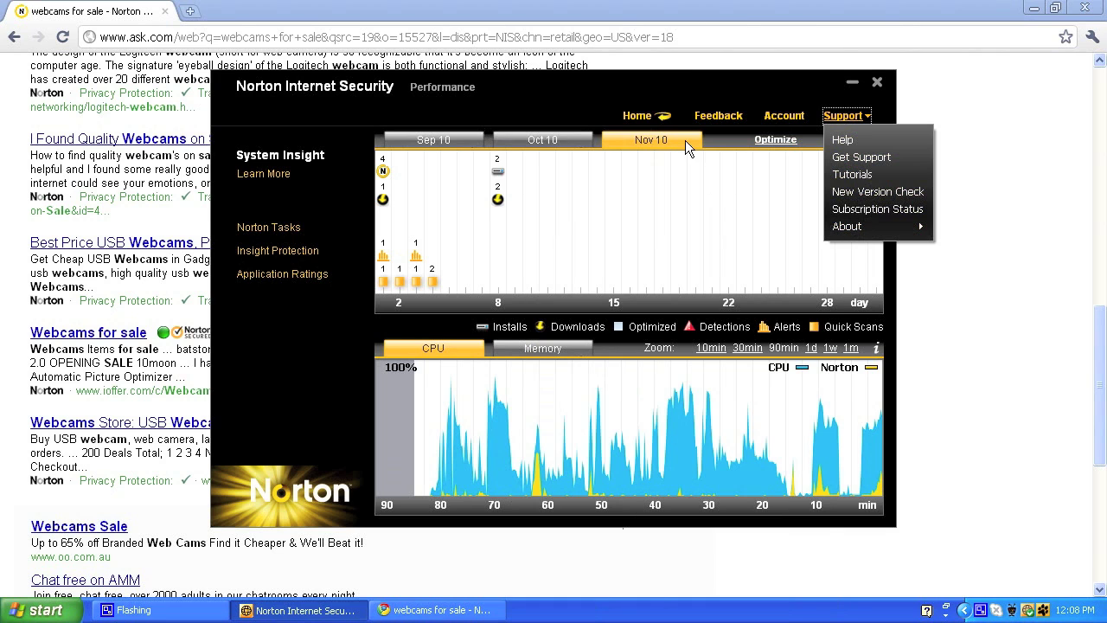
click(274, 229)
Step: Open Norton Tasks and zoom the CPU graph to the last 30 minutes
click(282, 226)
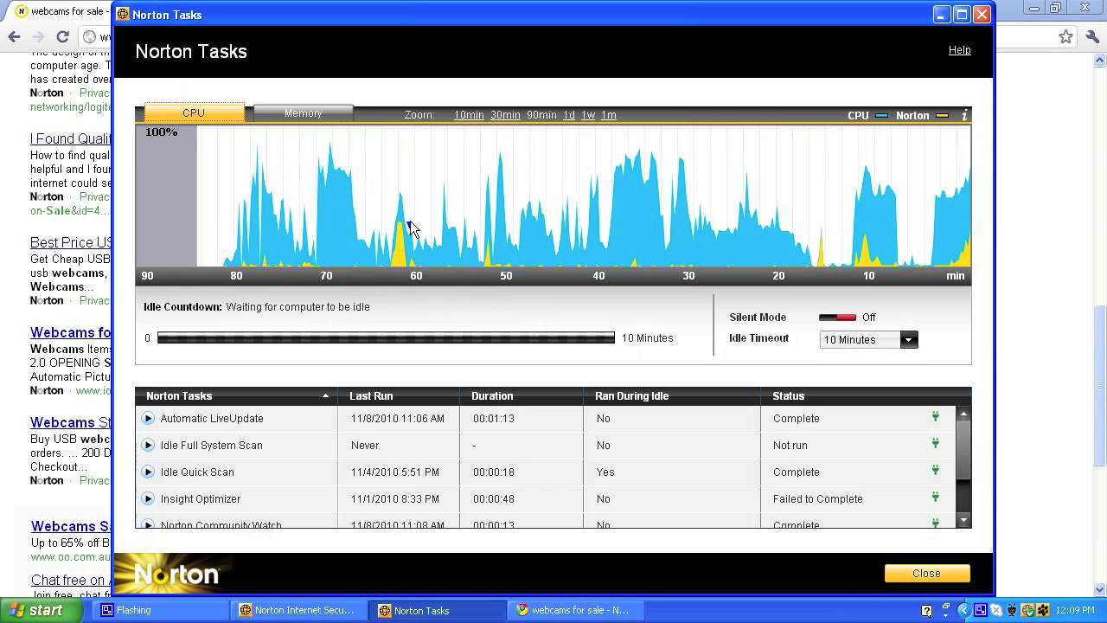
click(509, 119)
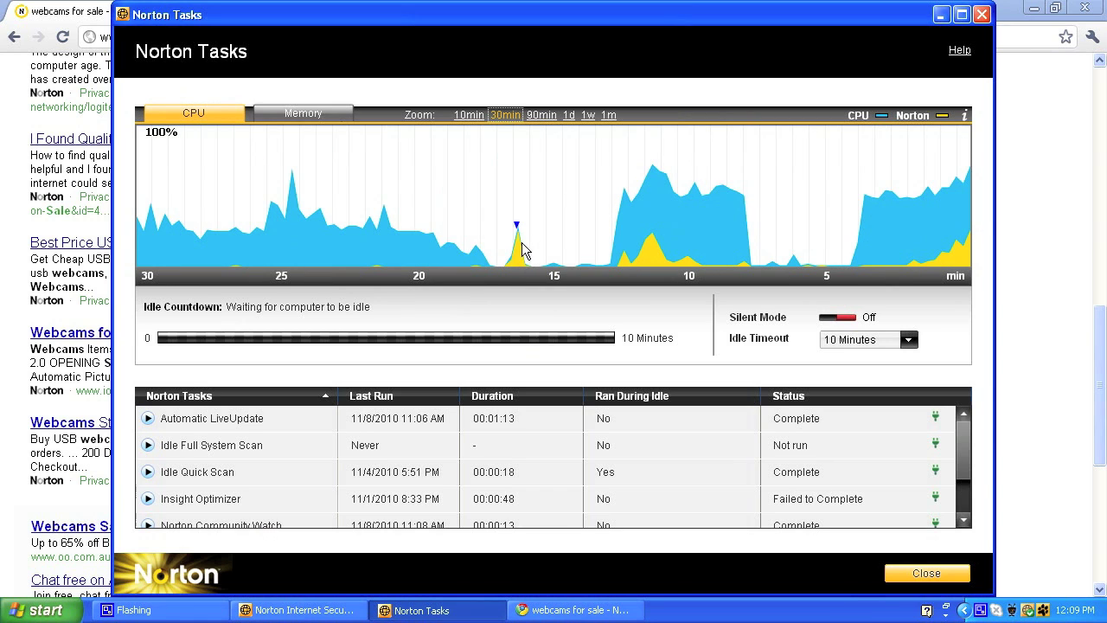
mouse_move(644, 246)
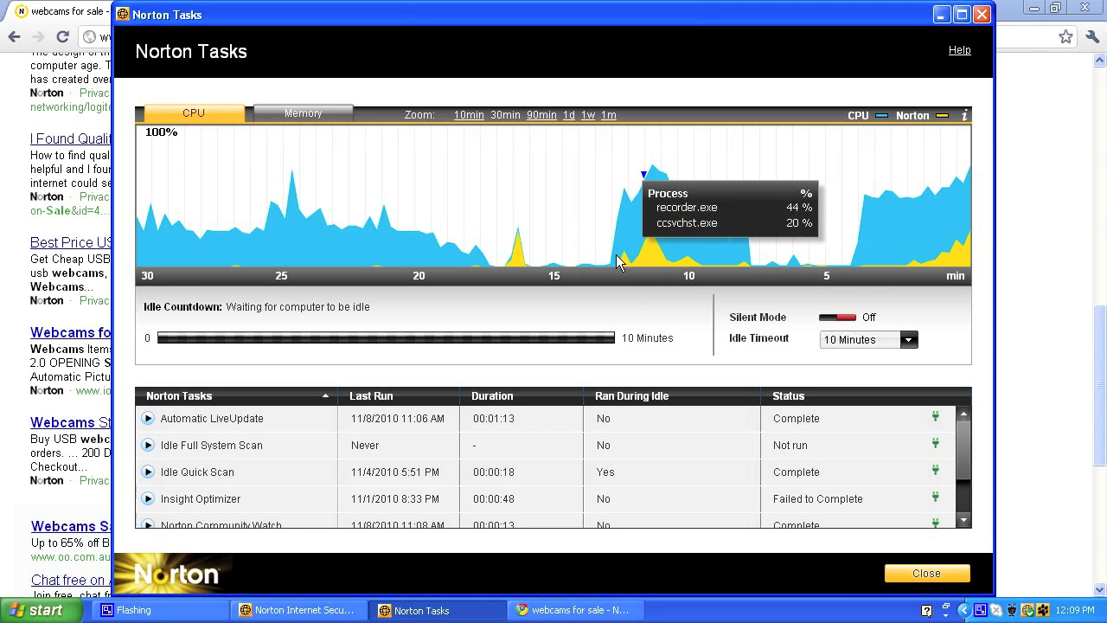
mouse_move(672, 211)
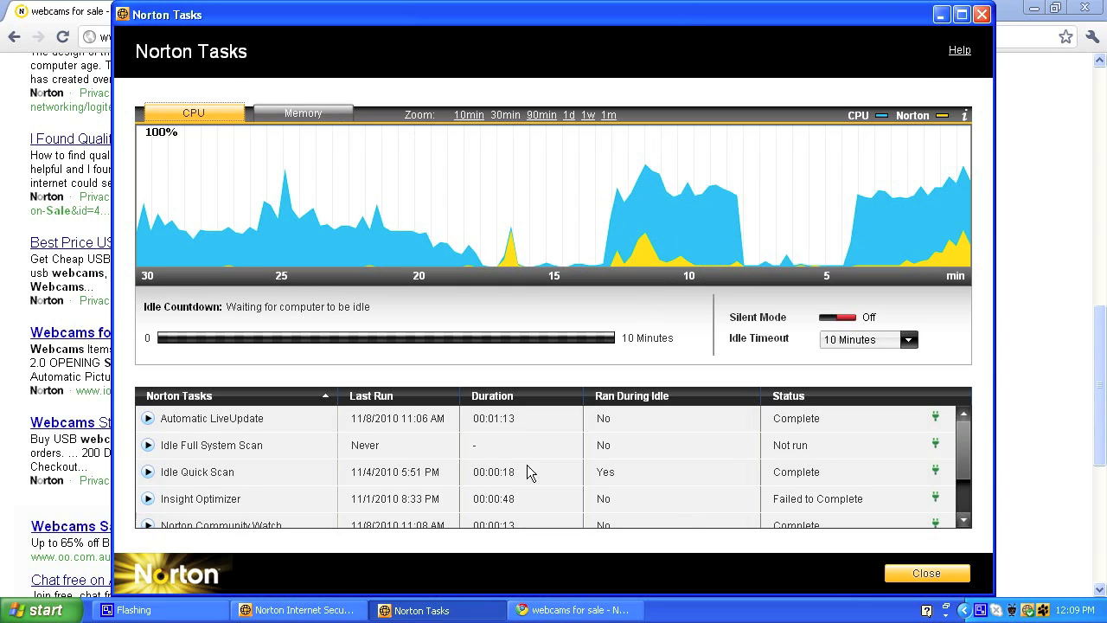
Step: Close Norton Tasks, view Sep 10 events, and minimise Norton to show the search results
click(983, 14)
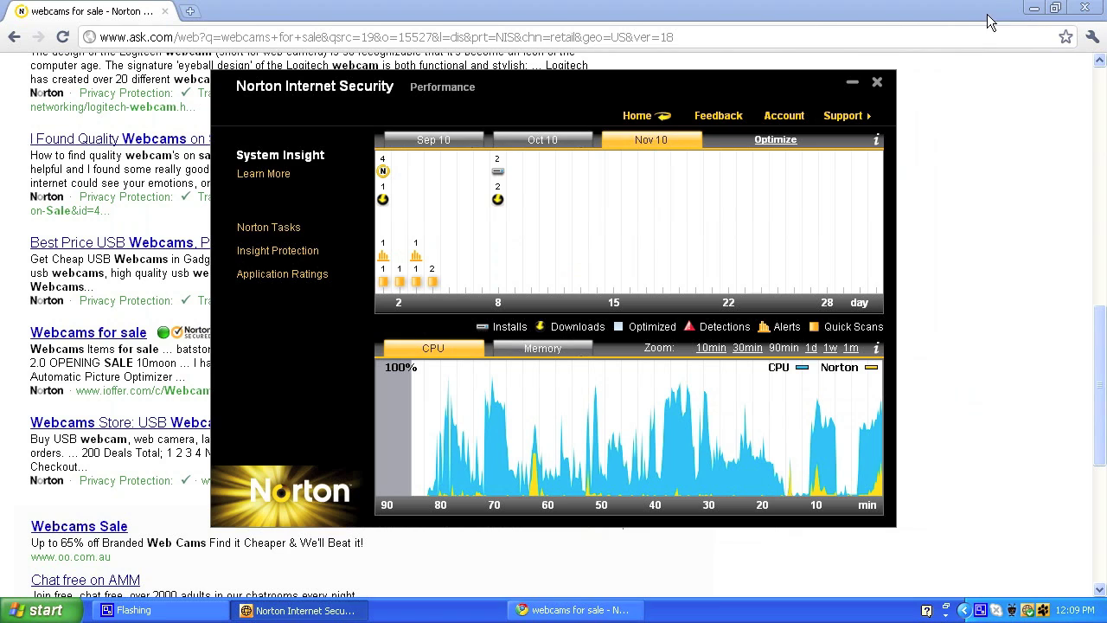
click(430, 146)
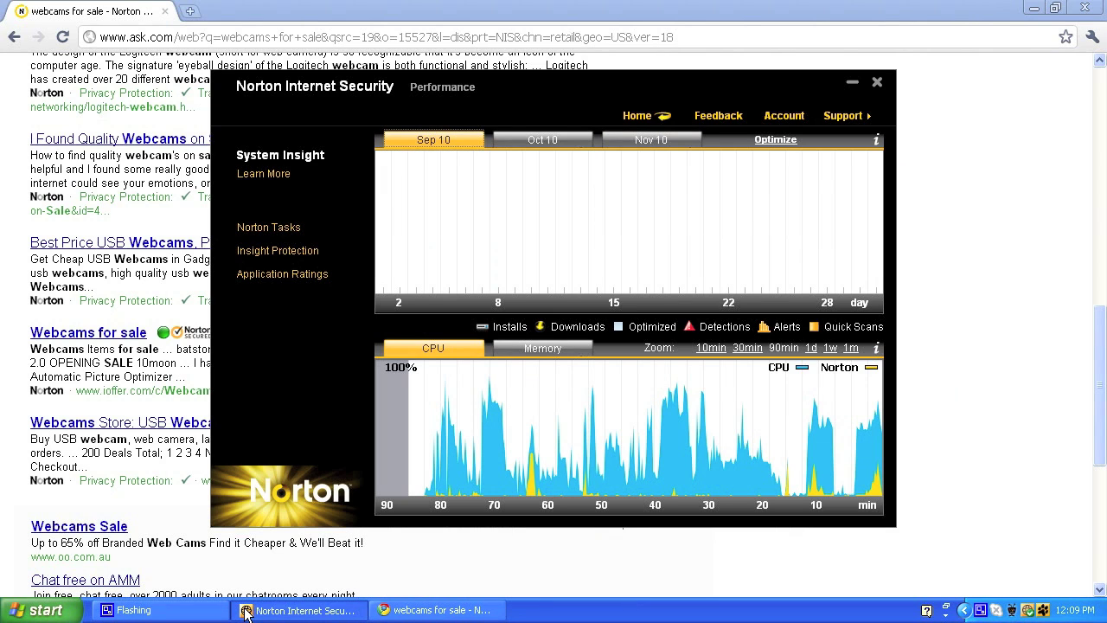
click(417, 609)
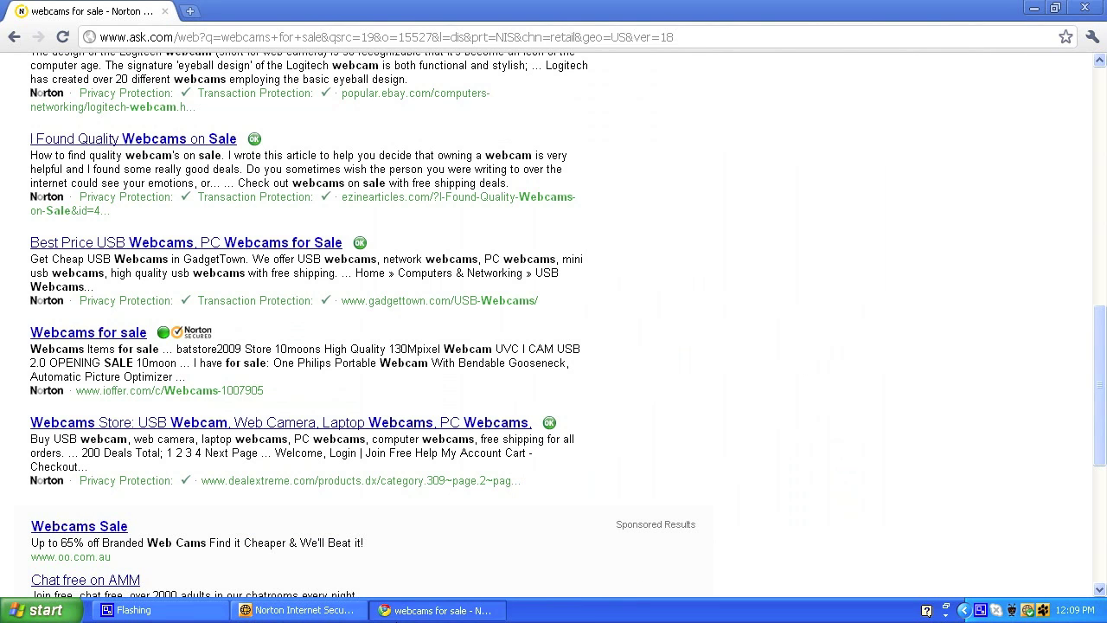